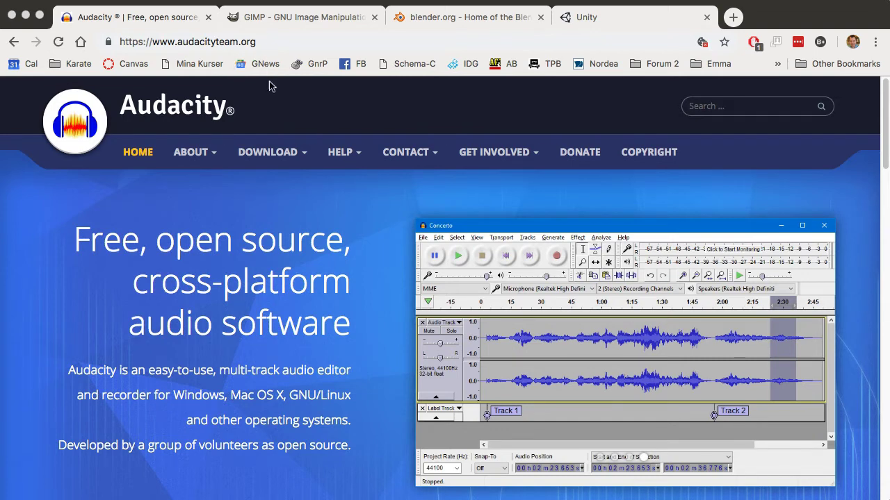
Step: Bring up the GIMP tab in Chrome, showing gimp.org with the 2.10.6 download
mouse_move(278, 157)
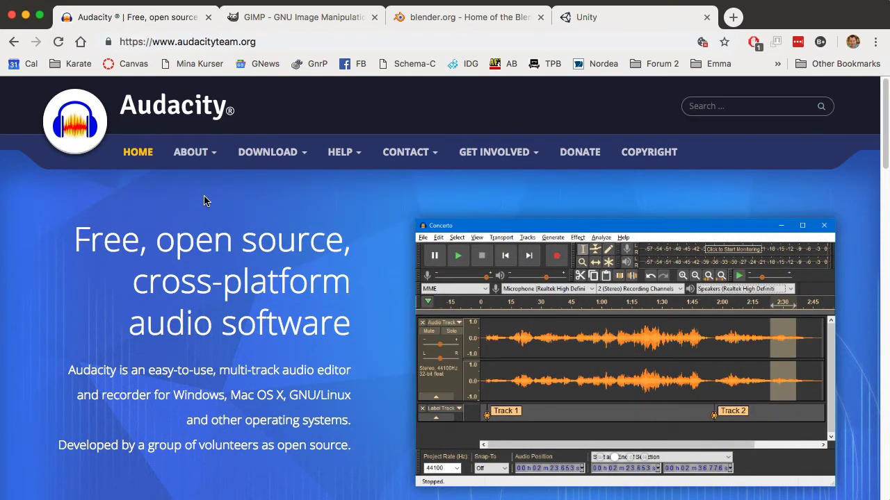
mouse_move(280, 173)
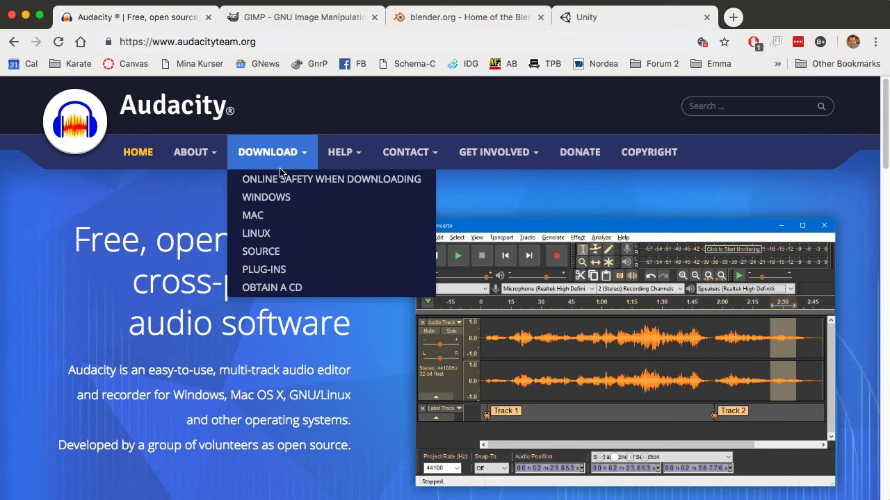
left_click(278, 23)
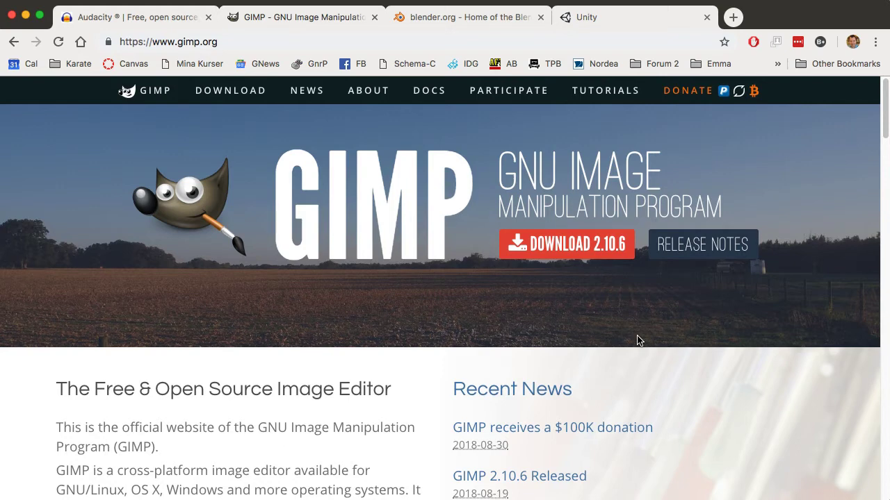
Step: View the blender.org homepage, then switch Chrome to the Unity website tab
left_click(470, 17)
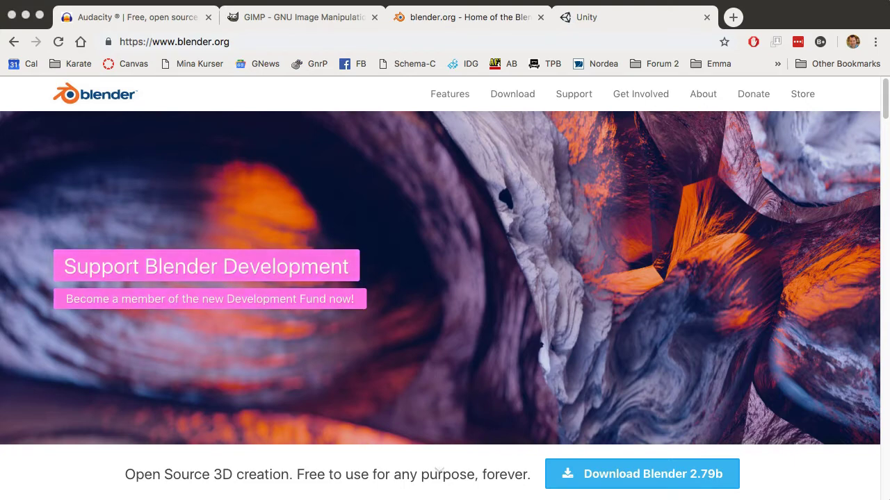
left_click(801, 20)
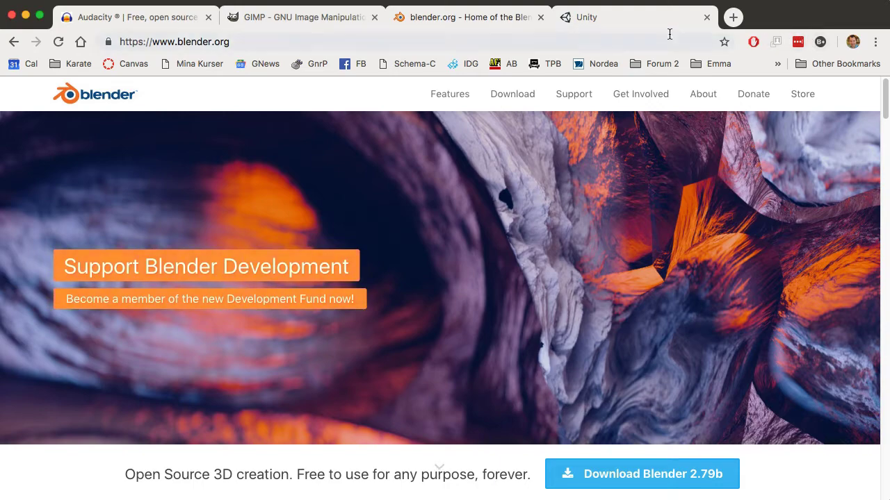
left_click(627, 19)
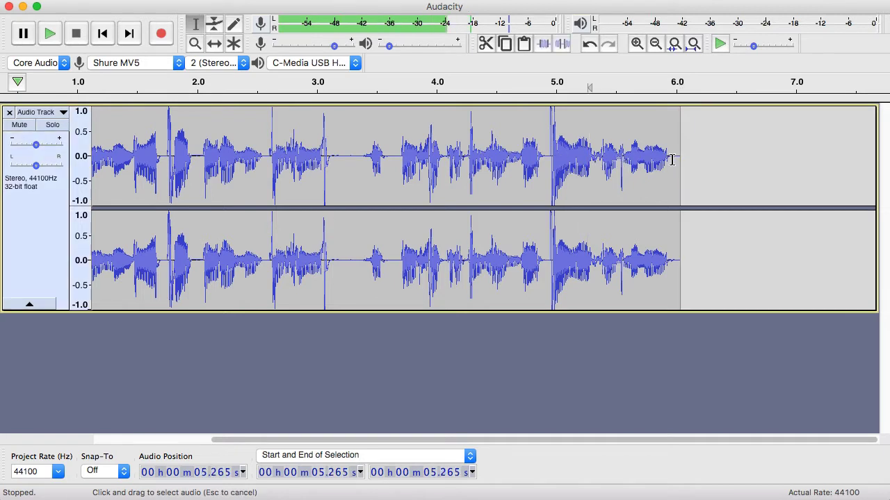
Step: Apply Fade Out to the audio from 5.265 to 6.327 seconds, then deselect it
left_click_drag(588, 161, 715, 160)
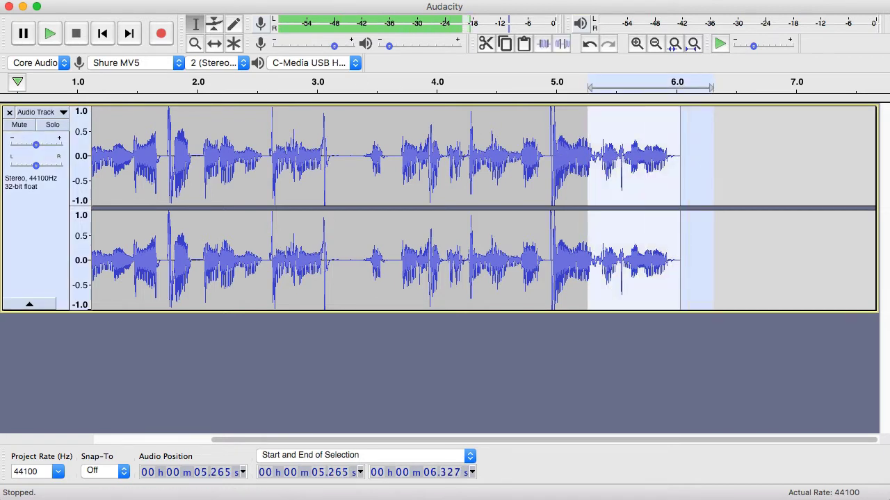
left_click(55, 0)
left_click(118, 164)
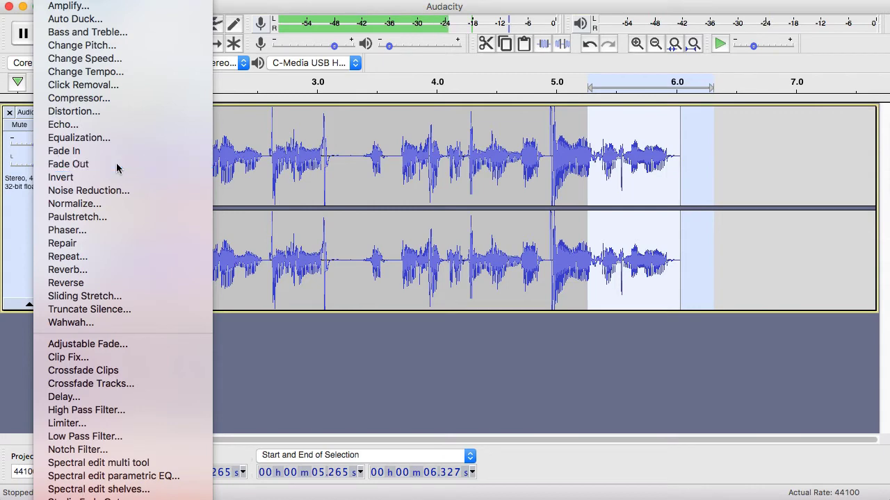
left_click(651, 160)
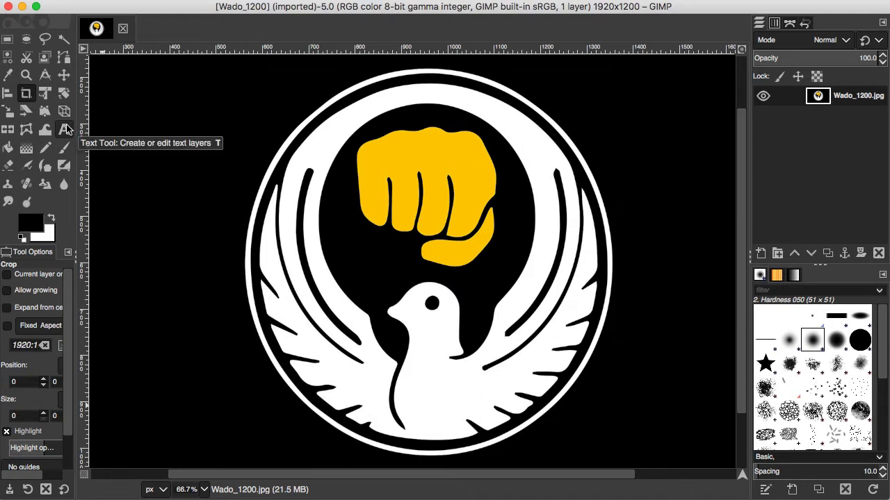
right_click(333, 126)
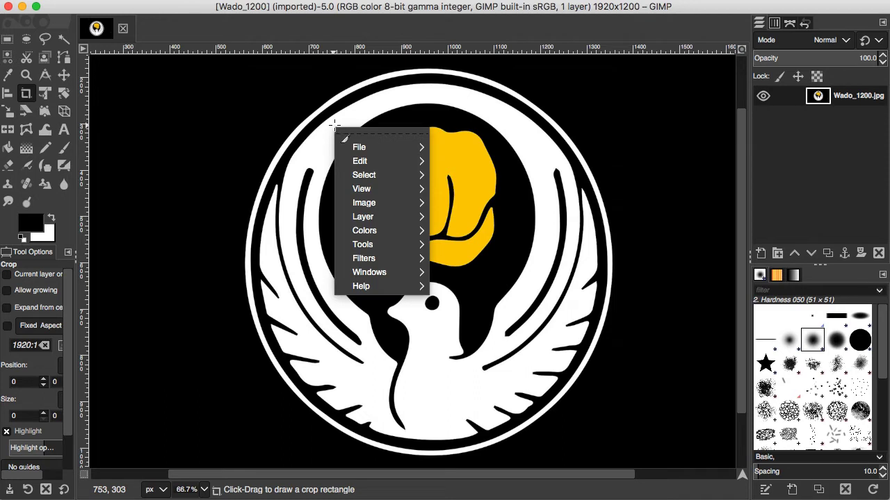
mouse_move(391, 261)
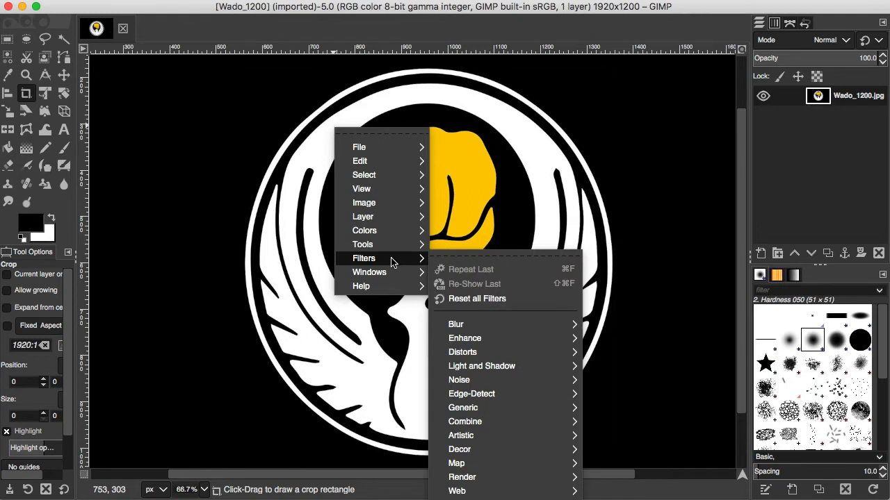
mouse_move(481, 326)
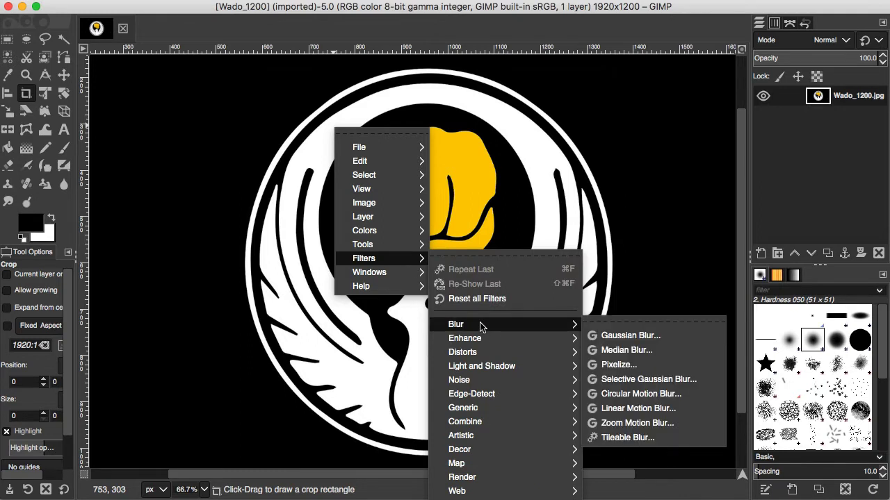
mouse_move(375, 161)
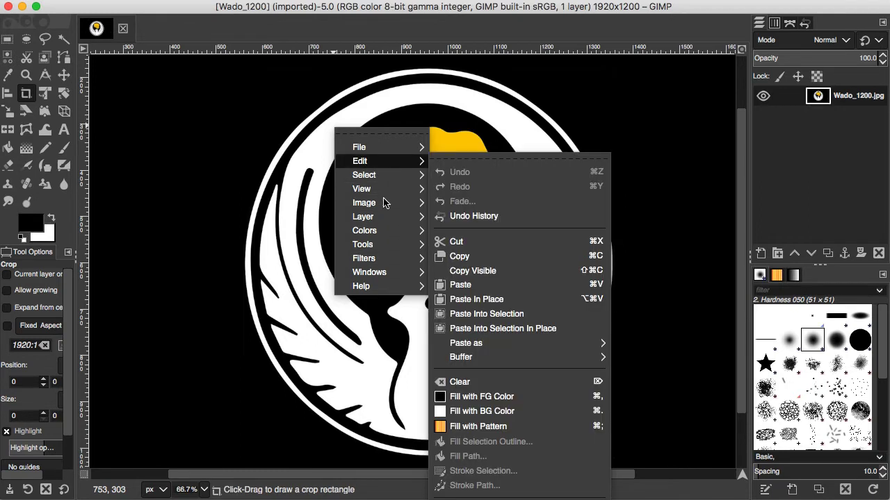
mouse_move(385, 203)
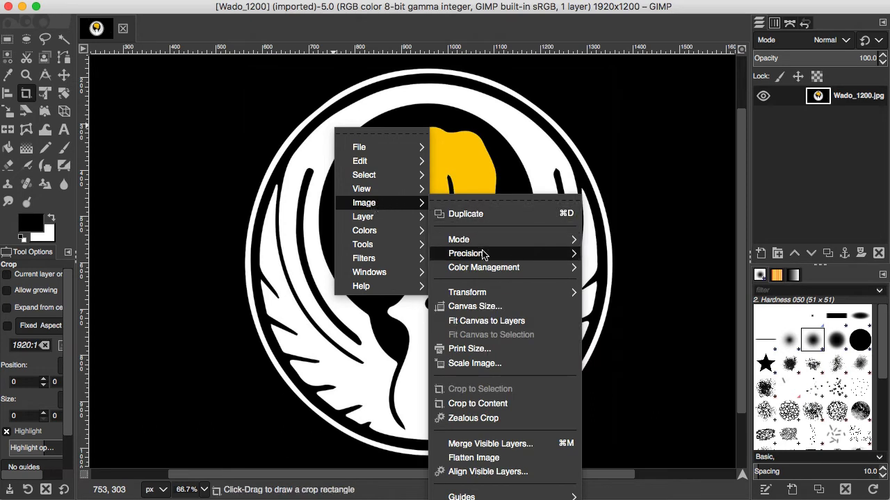
mouse_move(478, 241)
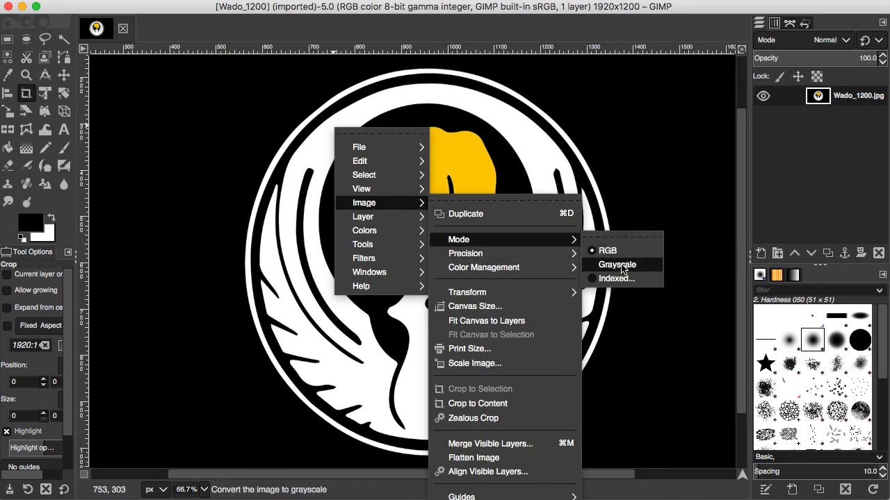
left_click(448, 123)
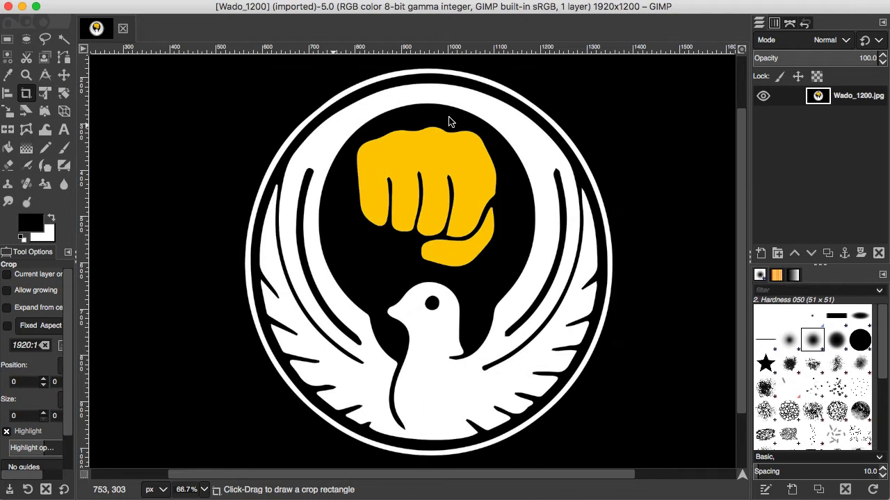
right_click(316, 128)
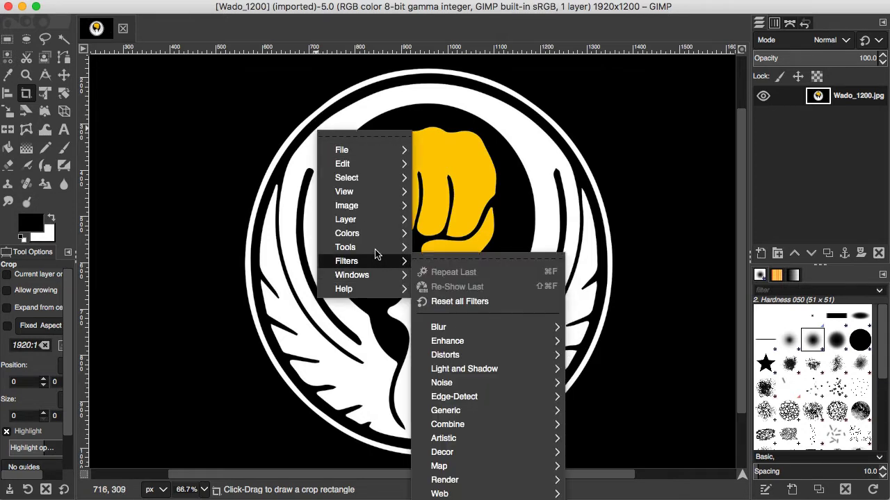
mouse_move(369, 249)
key("Escape")
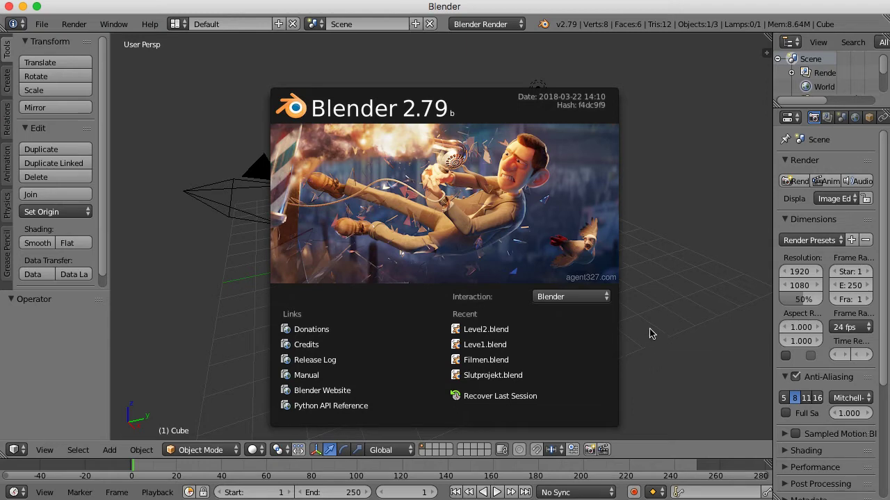
Step: Close the splash screen, delete the default cube and add a Monkey mesh
left_click(650, 330)
key("x")
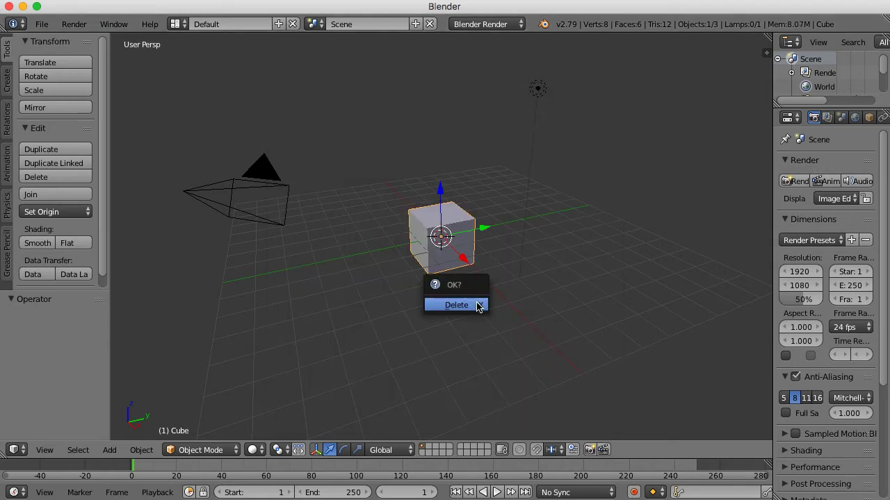
left_click(477, 307)
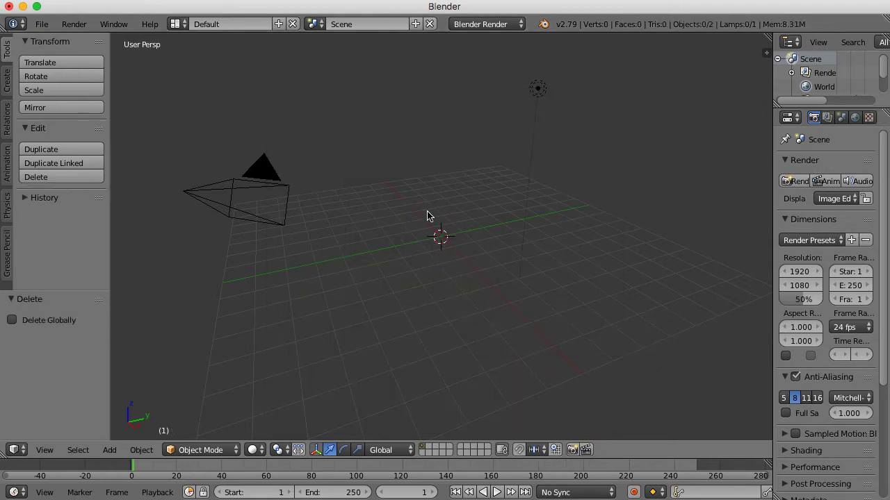
key("shift+a")
mouse_move(431, 216)
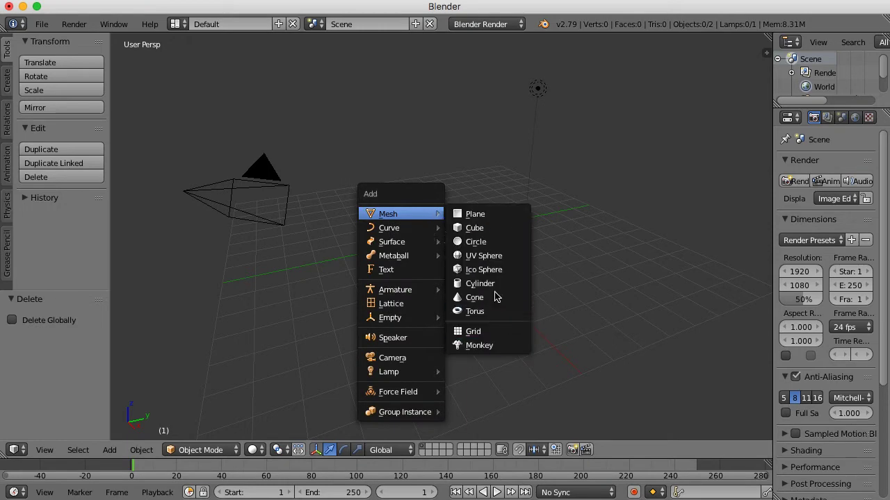
left_click(493, 345)
Step: Apply Smooth shading to the monkey head and orbit to view it from the front
scroll(444, 263, "up", 5)
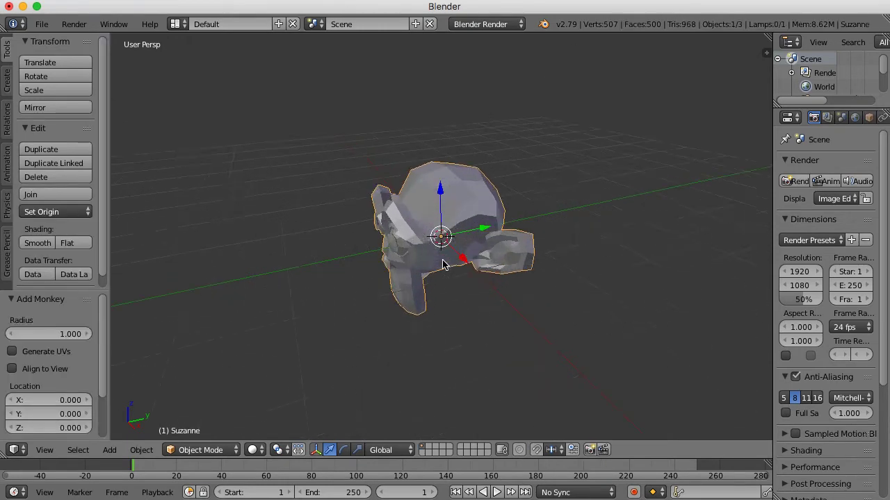
mouse_move(442, 264)
left_mouse_down()
mouse_move(574, 264)
mouse_move(463, 313)
mouse_move(433, 255)
mouse_move(486, 240)
mouse_move(467, 248)
left_mouse_up()
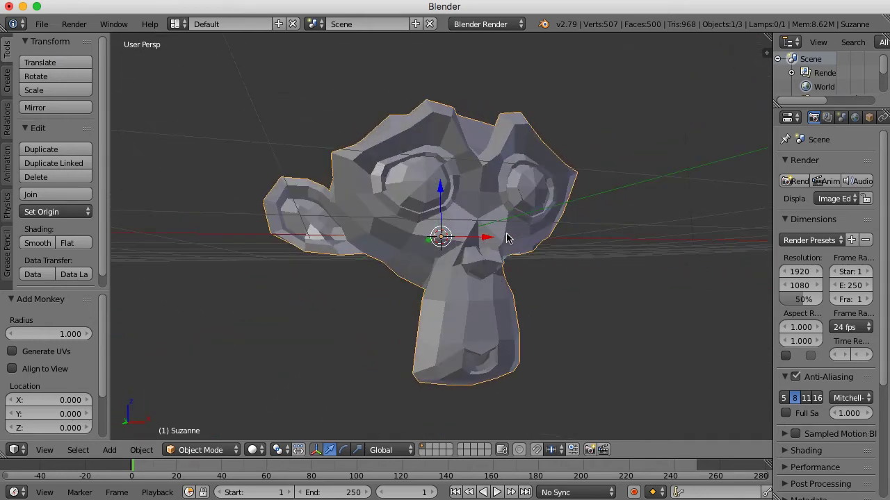
left_click(44, 249)
mouse_move(581, 192)
left_mouse_down()
mouse_move(494, 218)
mouse_move(454, 276)
mouse_move(174, 195)
mouse_move(131, 236)
mouse_move(564, 253)
mouse_move(480, 215)
mouse_move(465, 223)
left_mouse_up()
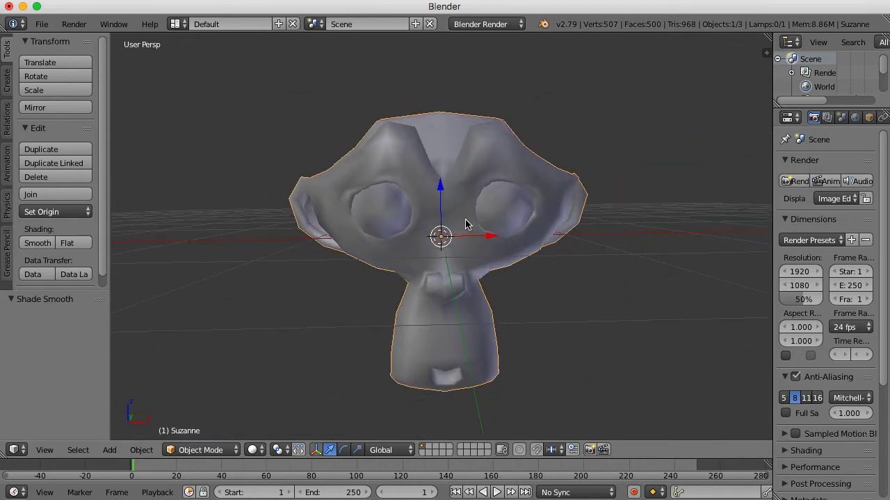
left_click(206, 451)
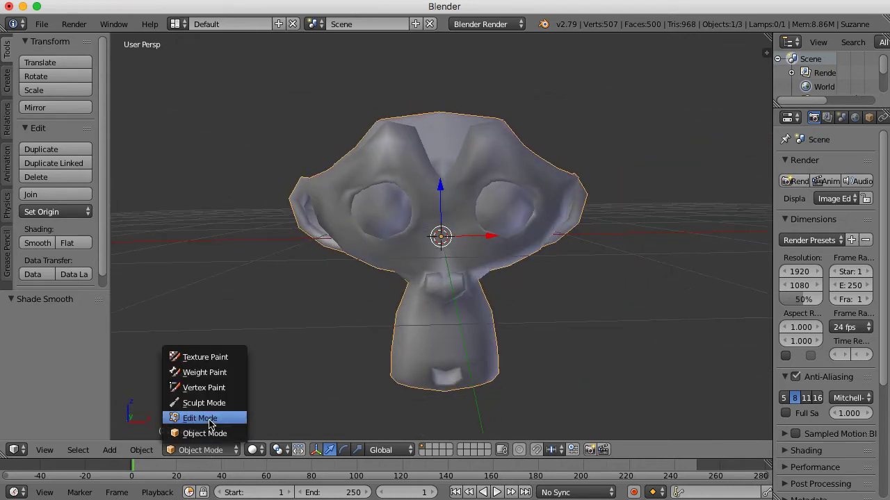
Step: Enter Edit Mode on Suzanne and pull two brow vertices upward
left_click(210, 419)
scroll(425, 167, "up", 3)
scroll(406, 165, "up", 2)
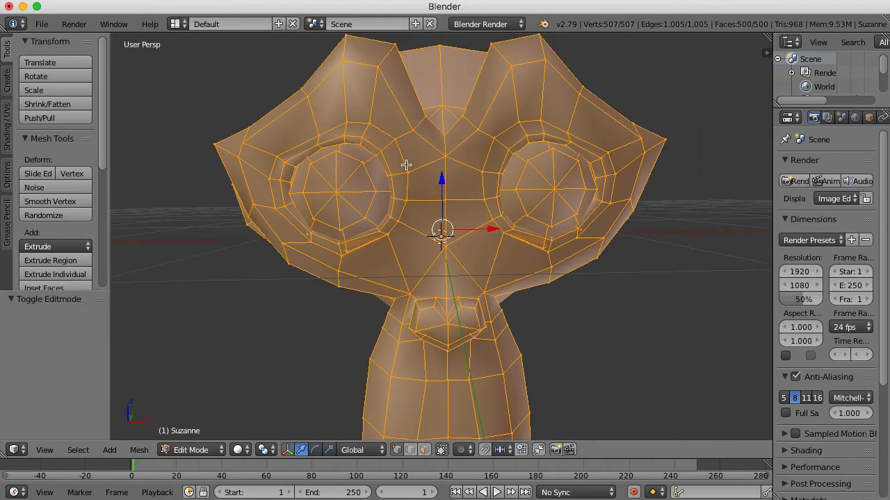
scroll(406, 165, "up", 2)
left_click_drag(405, 162, 423, 202)
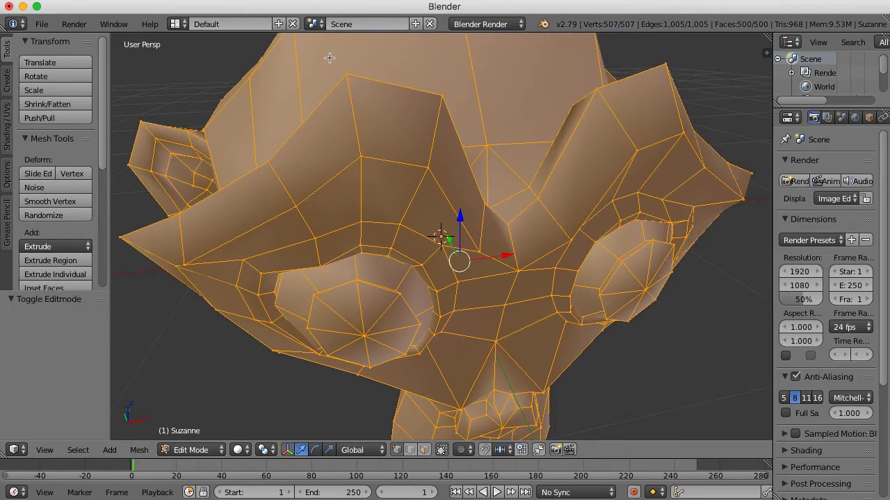
right_click(346, 76)
key("g")
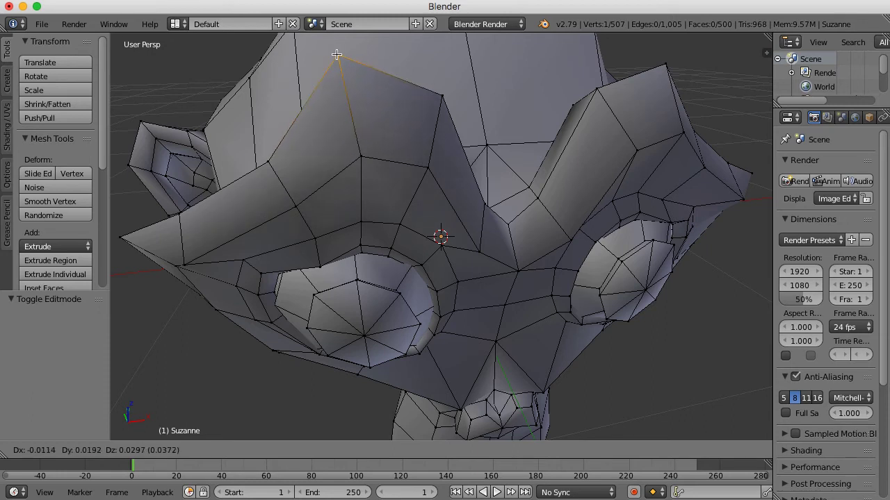
left_click(336, 54)
right_click(269, 159)
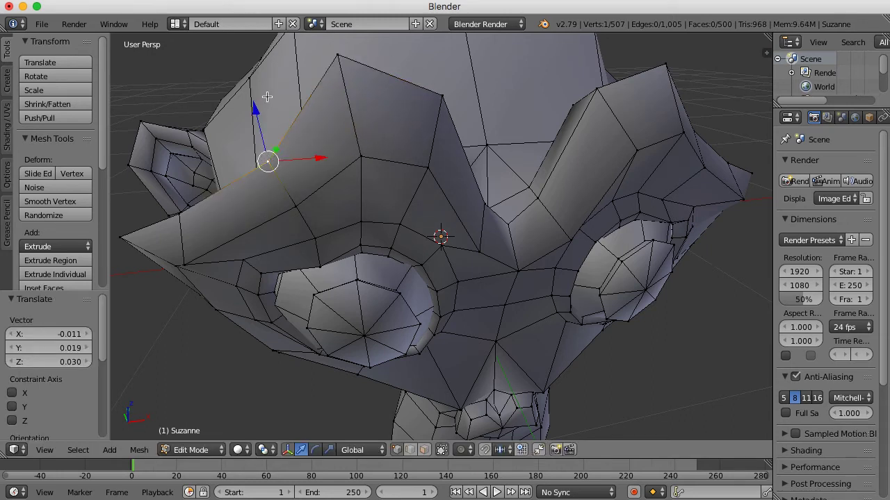
key("g")
key("z")
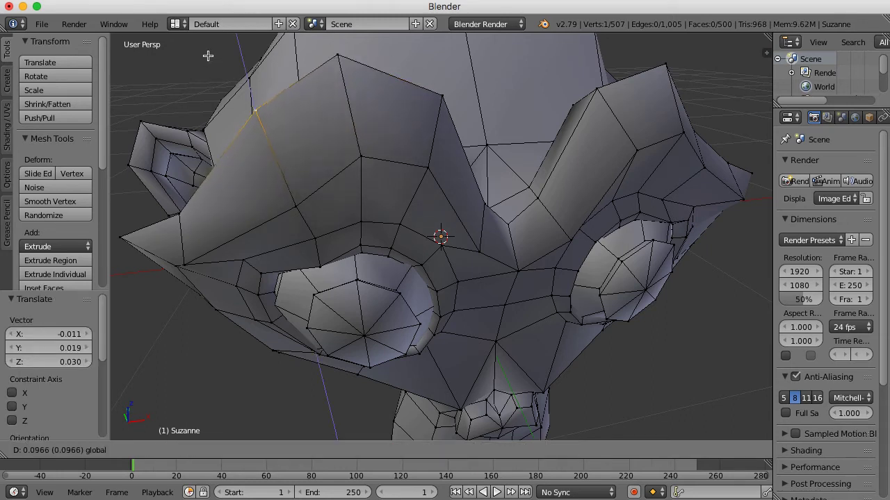
left_click(208, 56)
Step: Raise the brow's peak vertex and its neighbour straight up along Z
right_click(339, 54)
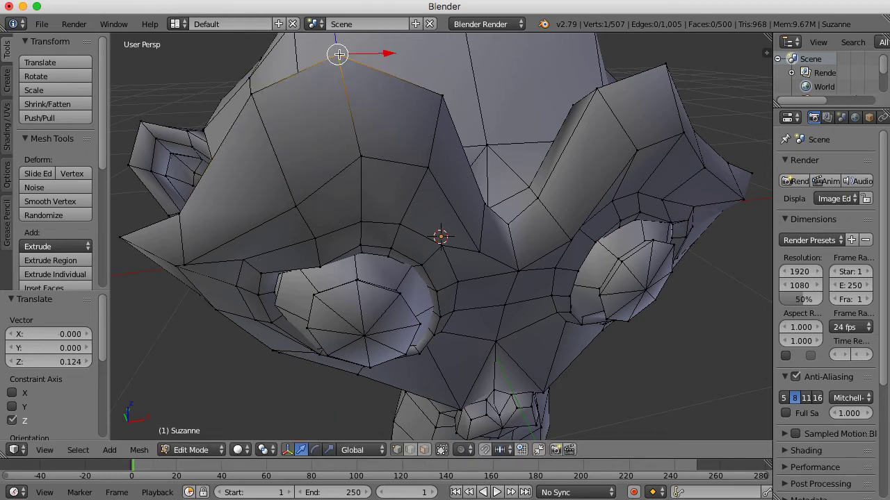
left_click_drag(393, 119, 397, 148)
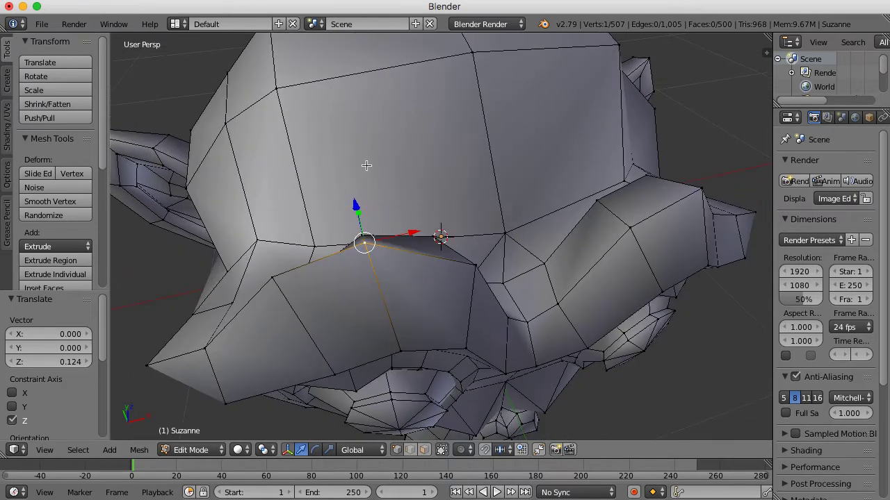
key("g")
key("z")
left_click(359, 182)
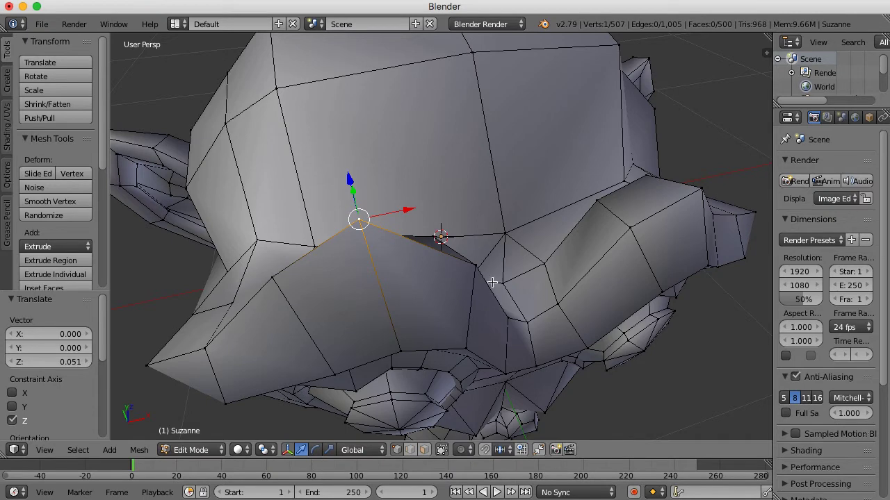
right_click(475, 264)
key("g")
key("z")
left_click(495, 203)
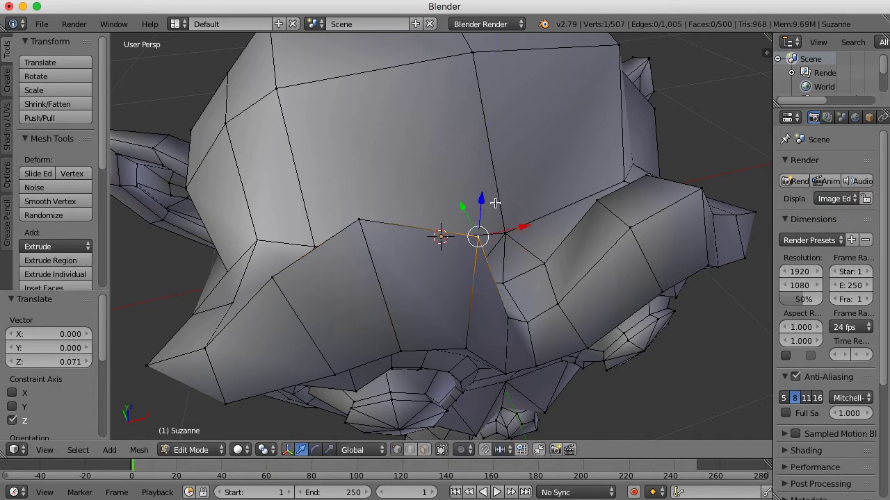
left_click(192, 449)
left_click(215, 431)
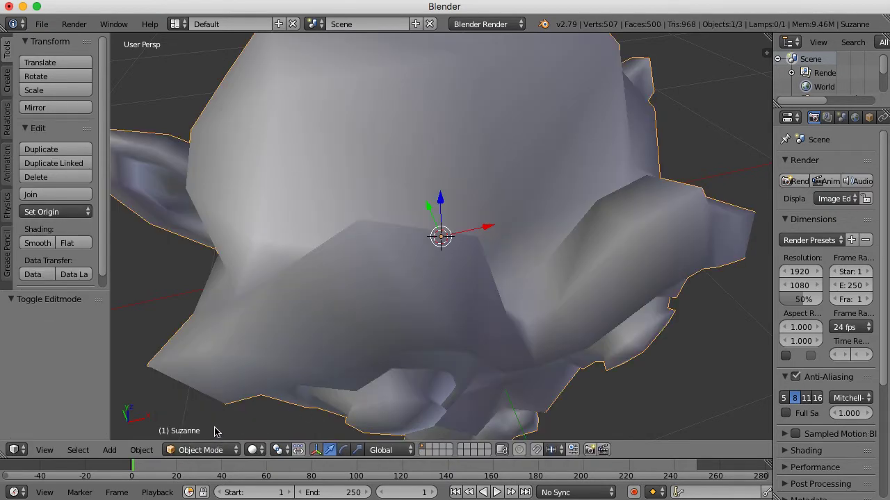
scroll(488, 302, "down", 2)
scroll(463, 246, "down", 3)
scroll(466, 254, "down", 2)
scroll(464, 259, "down", 2)
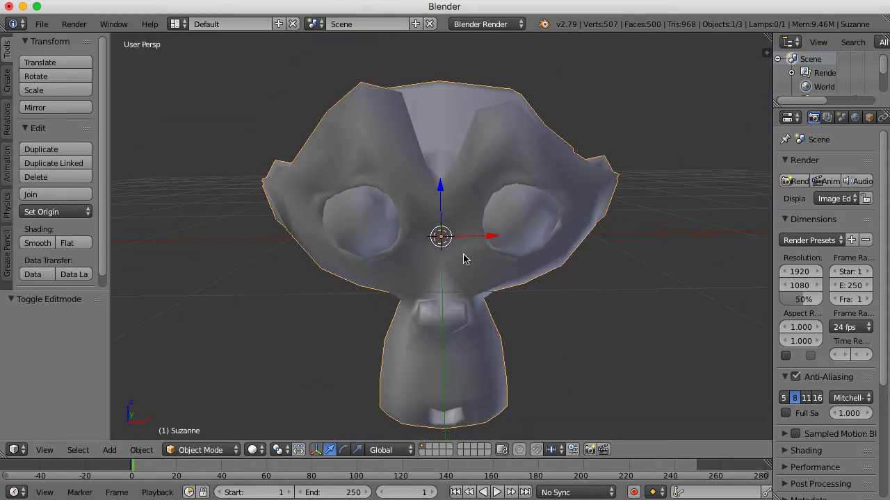
scroll(417, 202, "up", 3)
scroll(410, 178, "down", 5)
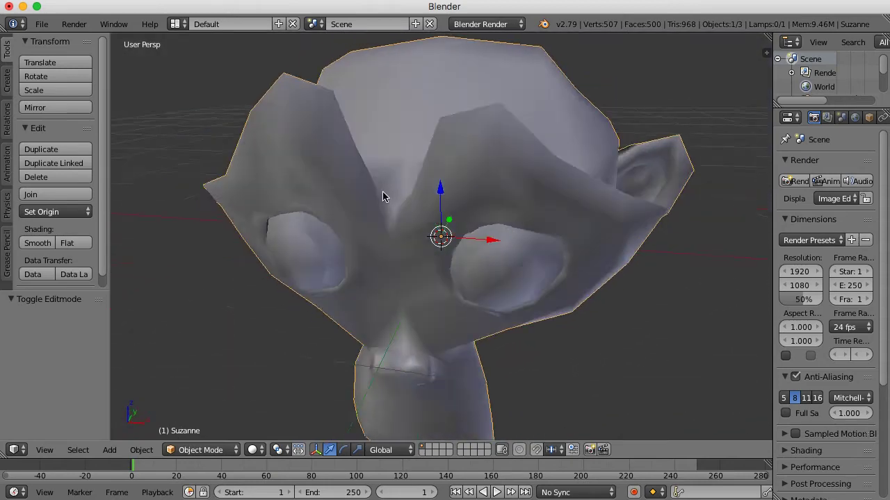
scroll(379, 196, "down", 3)
scroll(480, 256, "up", 3)
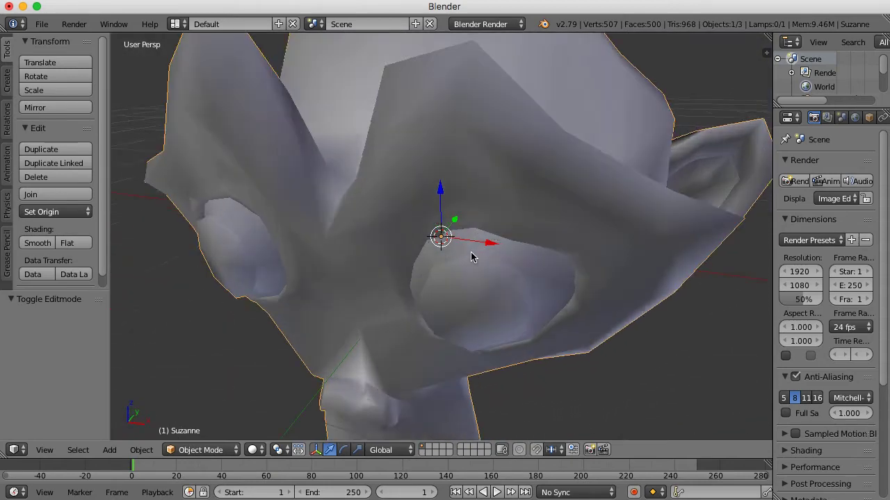
scroll(471, 257, "down", 3)
scroll(500, 248, "down", 3)
scroll(525, 262, "down", 2)
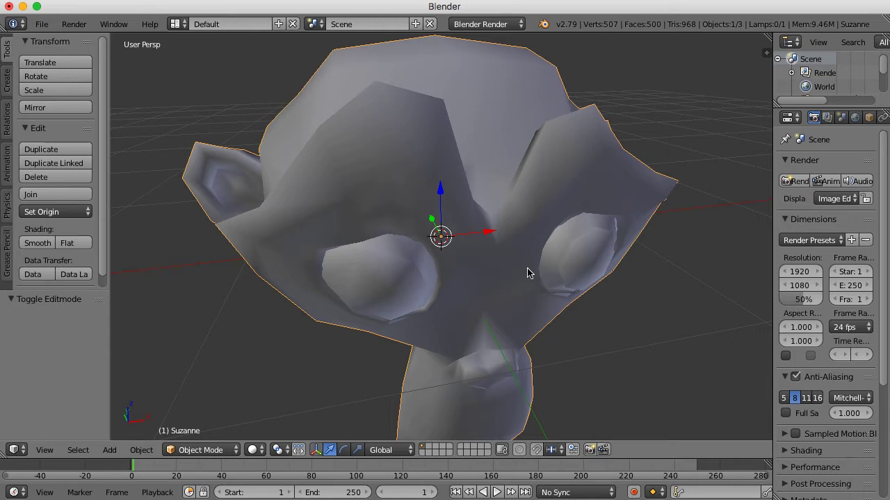
scroll(527, 273, "down", 3)
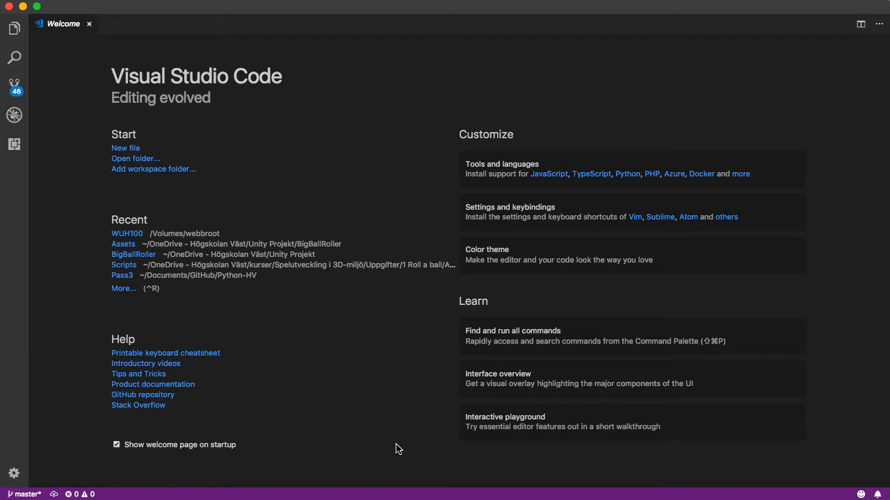
Step: Search extensions for 'C#', install C/C++ and C#, then start a 'unity too' search
left_click(11, 150)
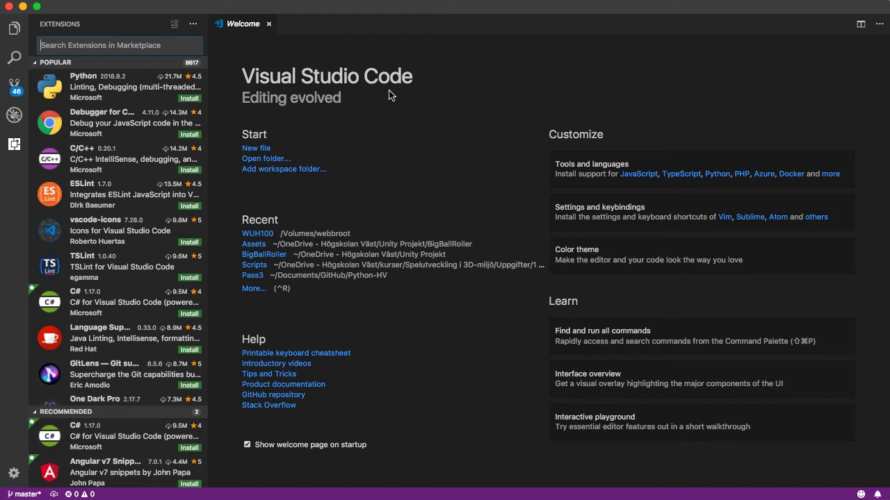
type("C")
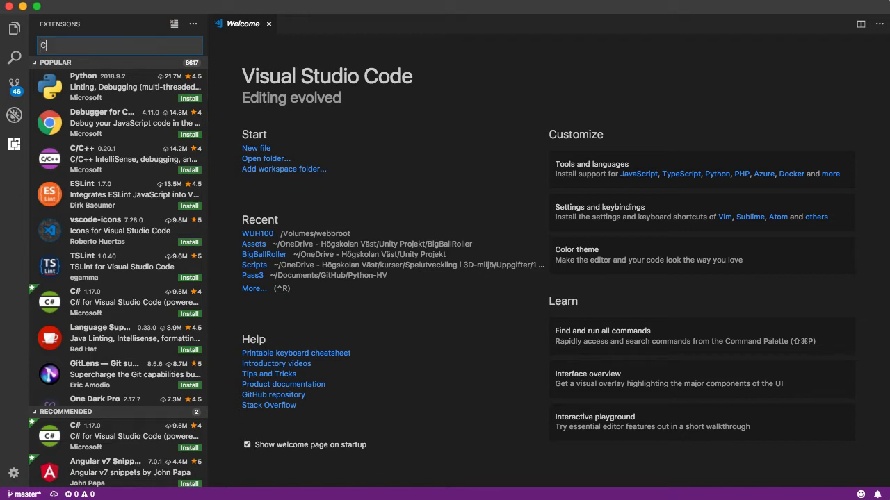
type("#")
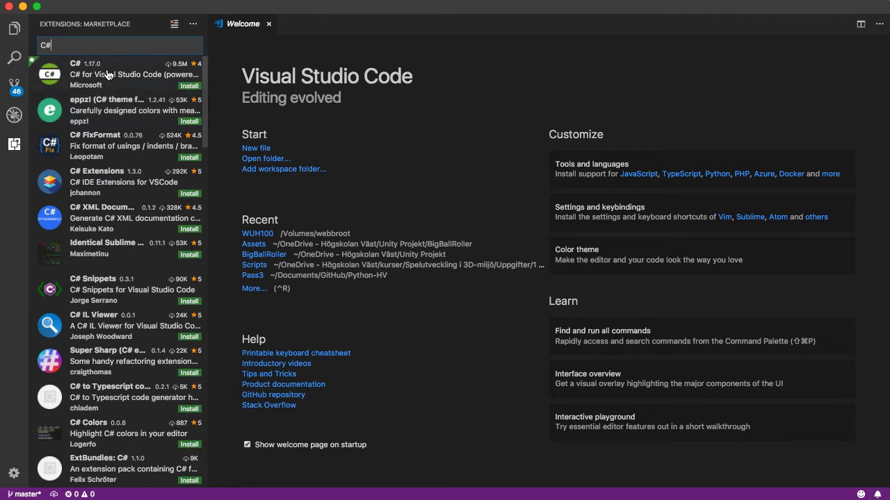
left_click(192, 86)
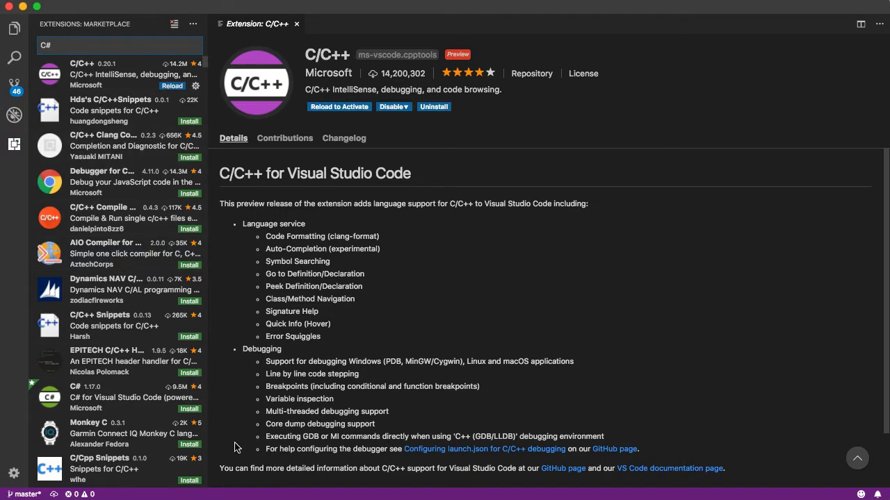
left_click(194, 410)
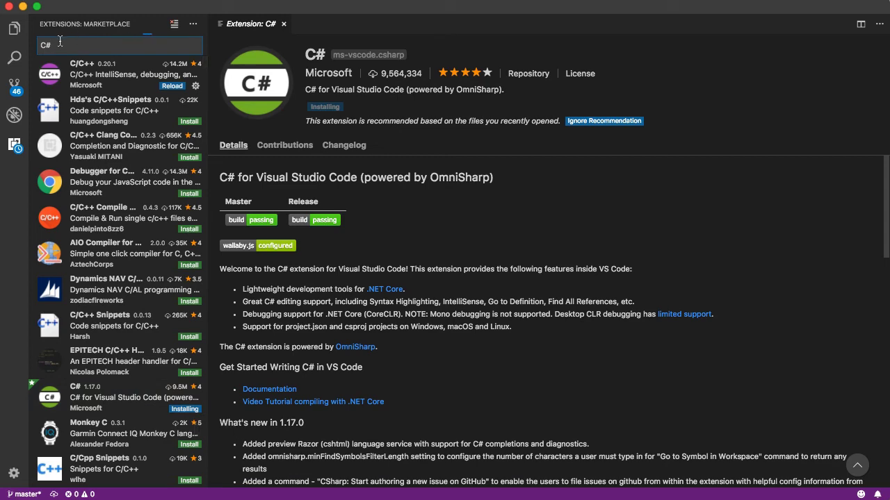
left_click_drag(61, 43, 43, 44)
type("uni")
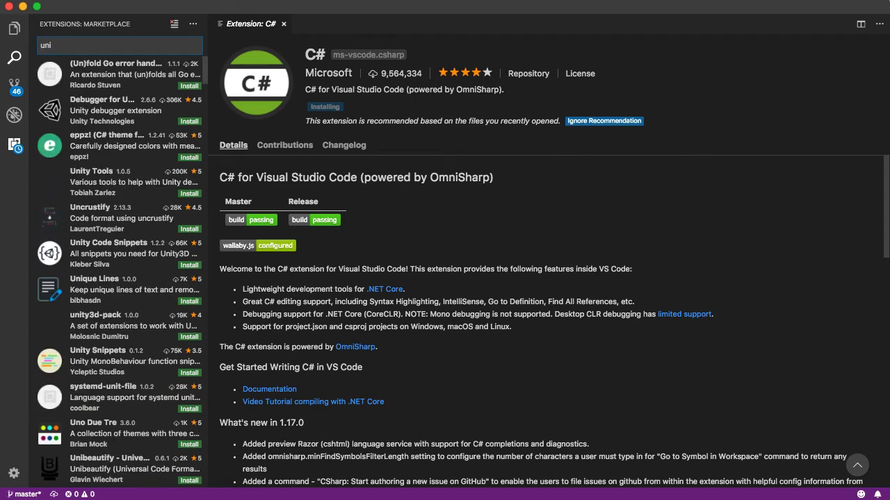
type("ty")
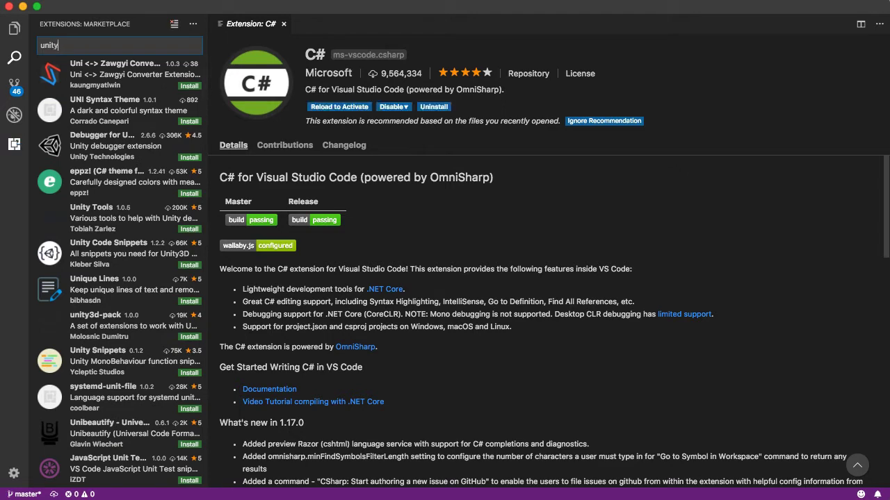
type(" too")
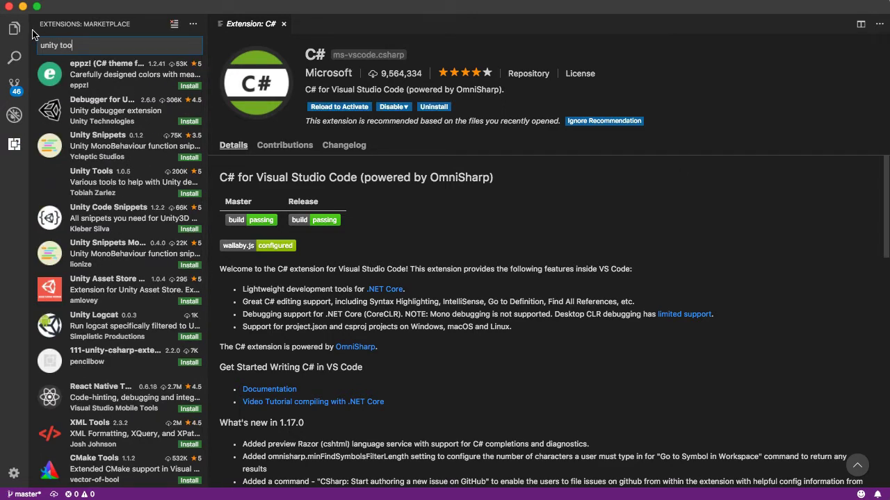
Step: Install the Unity Tools and Unity Code Snippets extensions
left_click(190, 193)
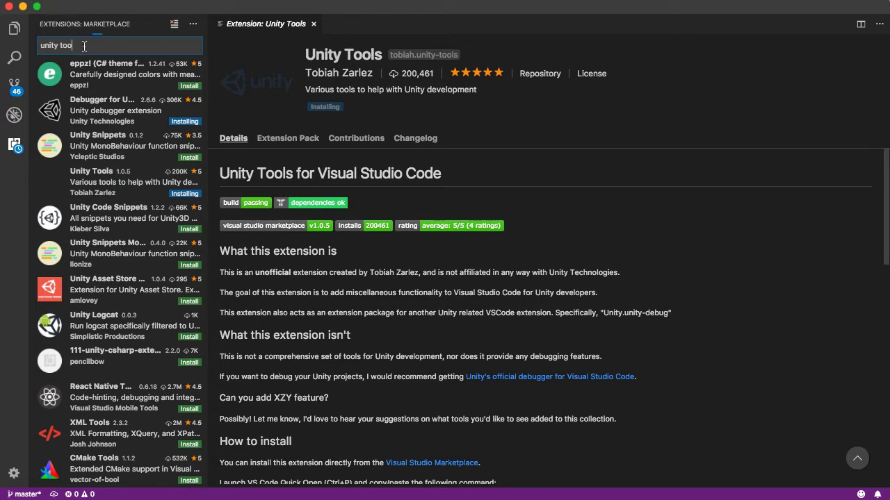
key("BackSpace")
key("BackSpace")
key("BackSpace")
type("code ")
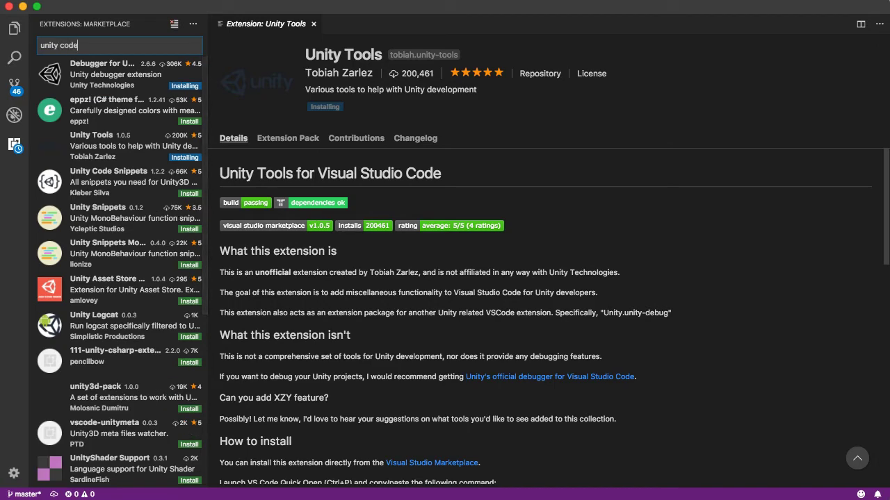
type("snippets")
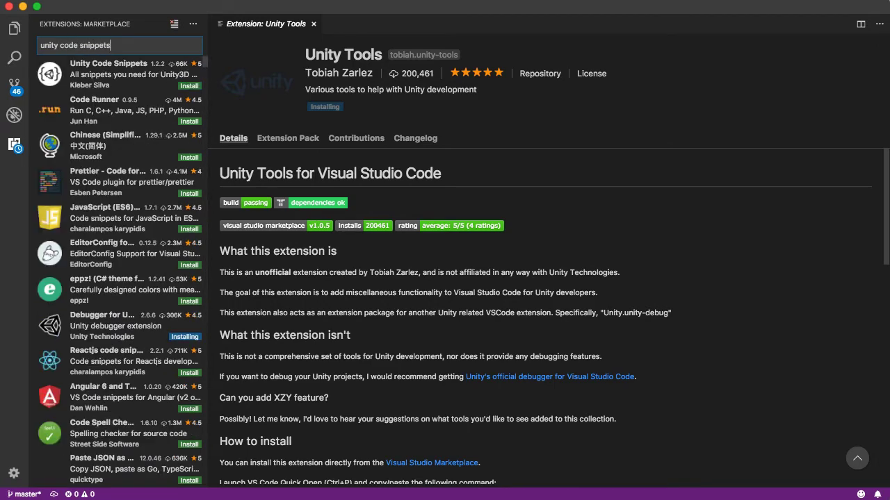
left_click(193, 88)
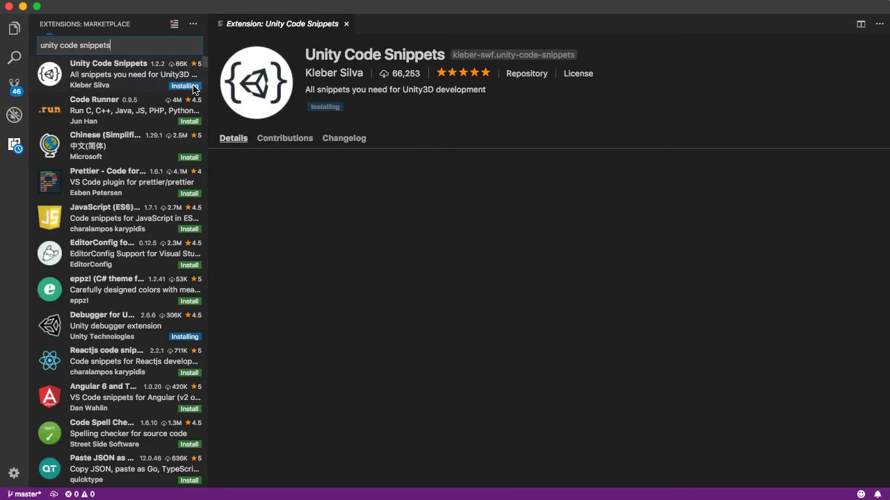
Step: Search for 'debugger for unity' and reload VS Code to activate the new extensions
triple_click(129, 42)
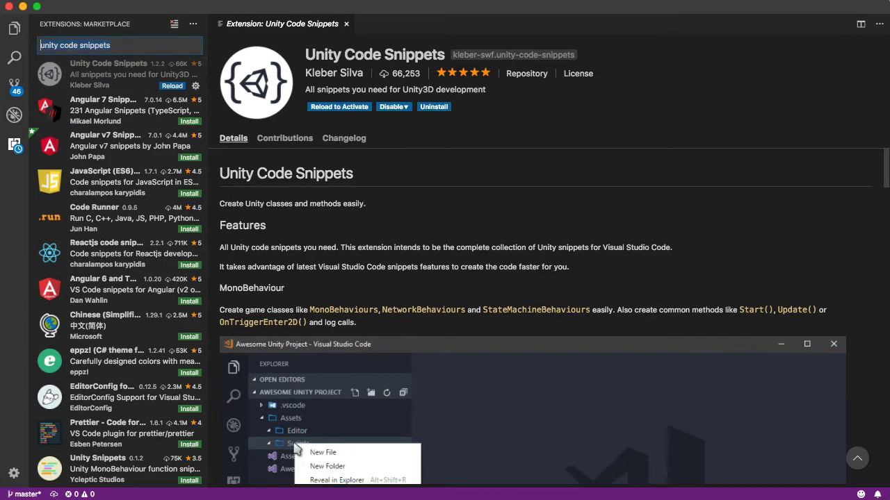
type("de")
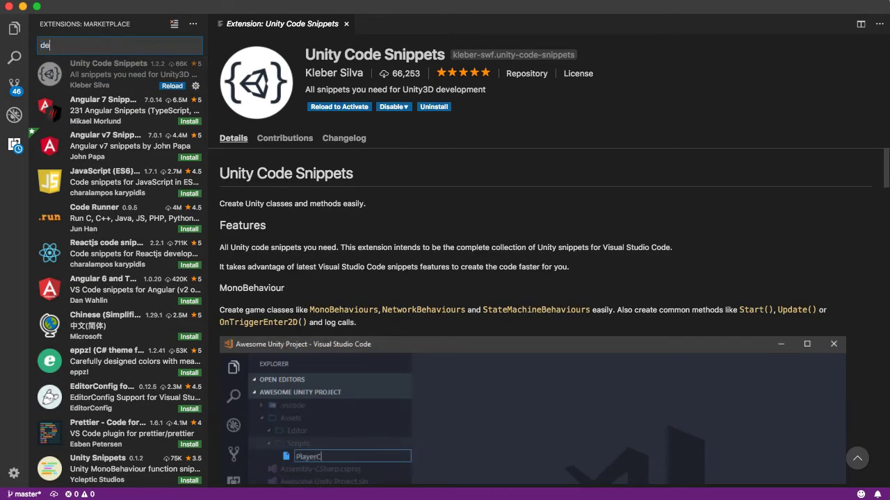
type("bi")
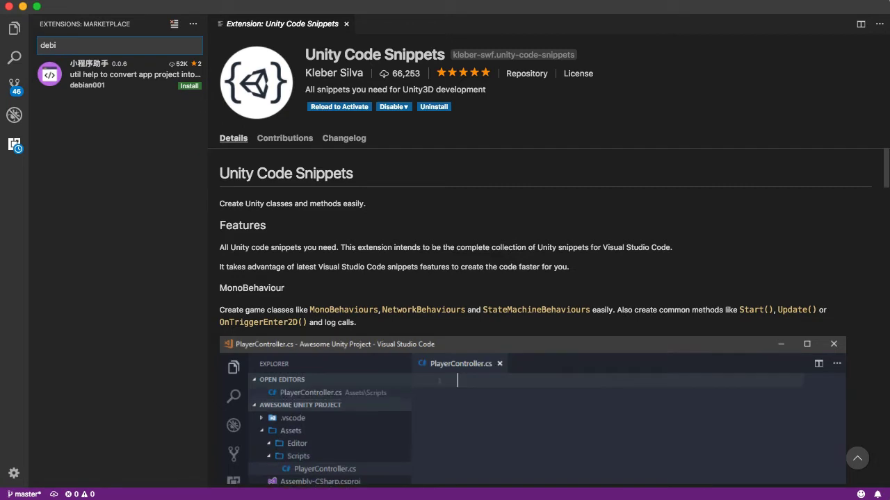
key("BackSpace")
type("ugger")
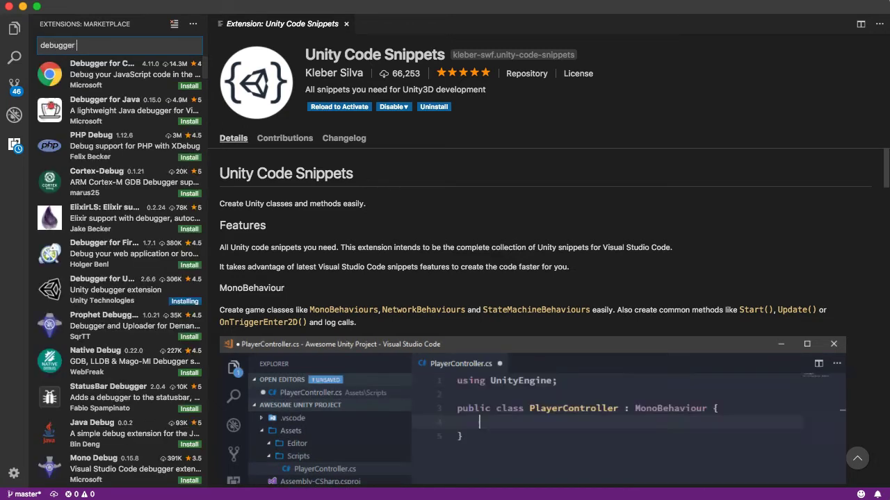
type(" for")
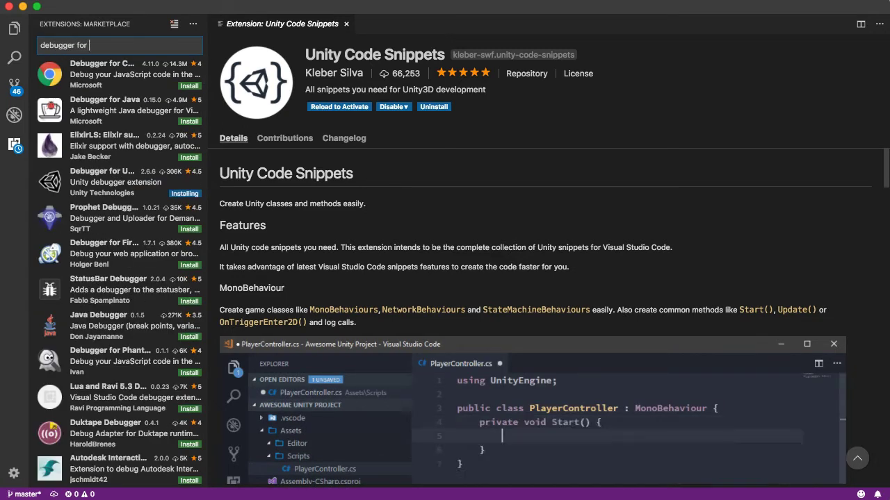
type(" uniy")
key("BackSpace")
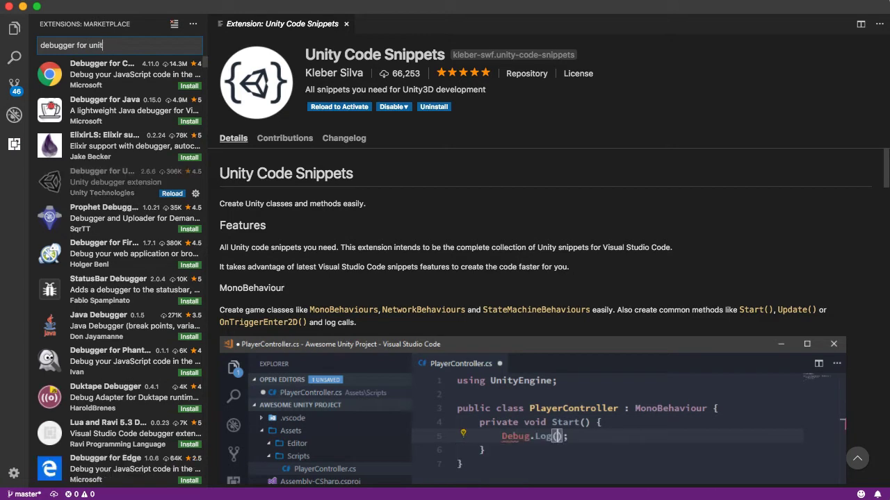
type("ty")
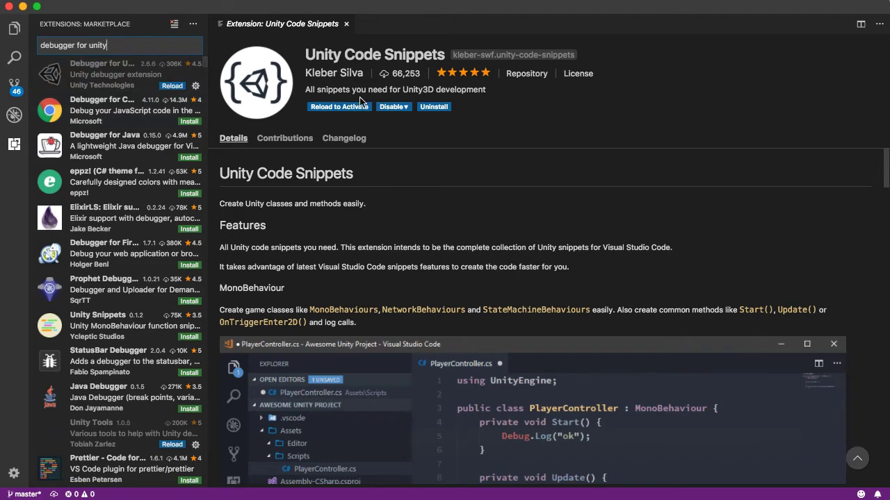
left_click(337, 107)
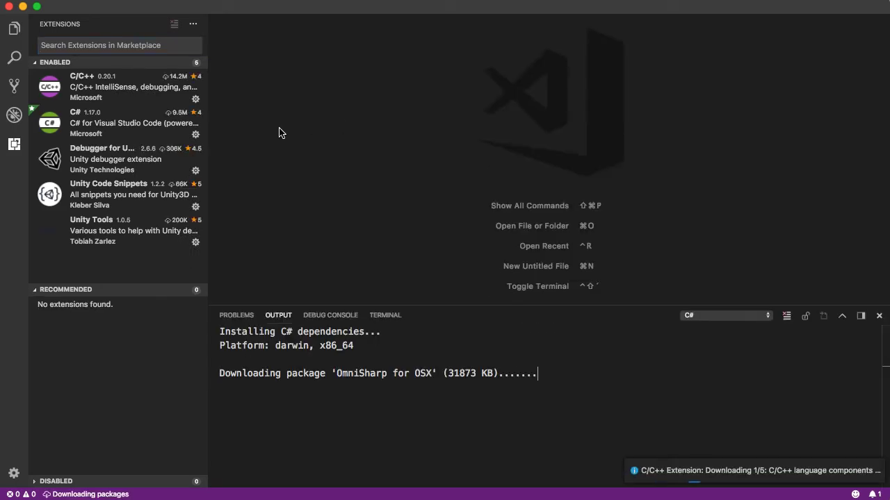
Step: Uninstall the C/C++ extension from its details page and reload VS Code
left_click(125, 90)
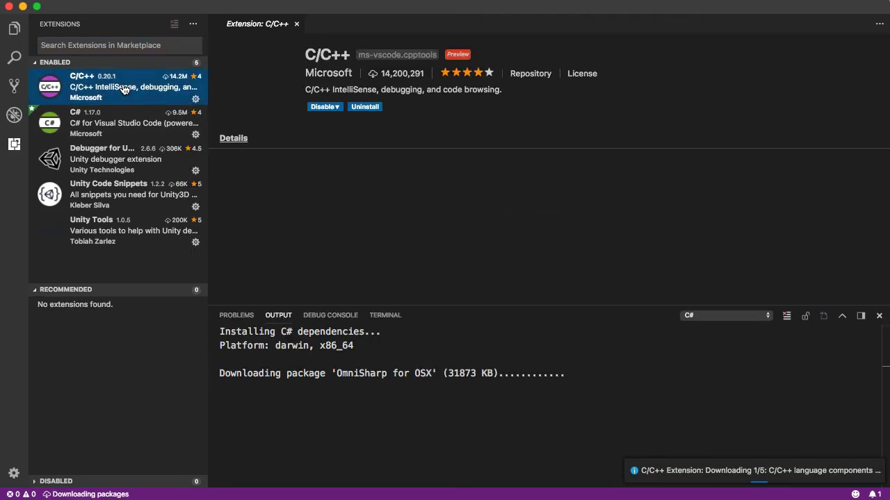
left_click(357, 107)
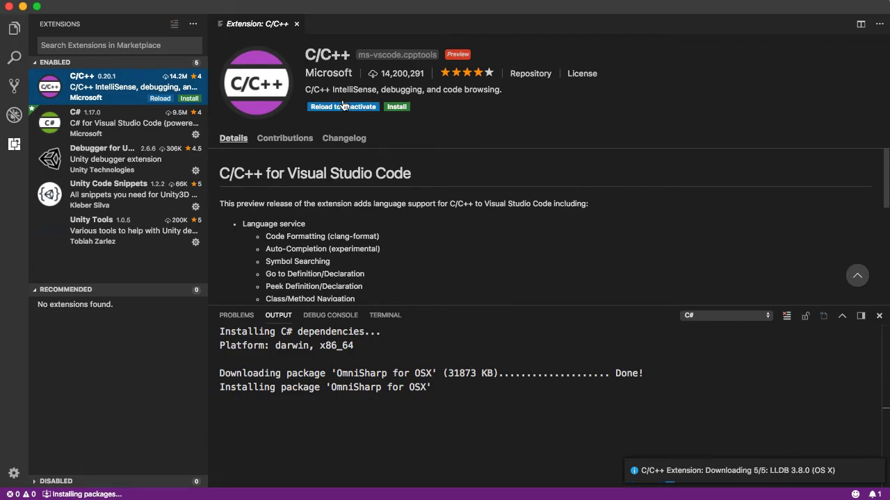
left_click(344, 108)
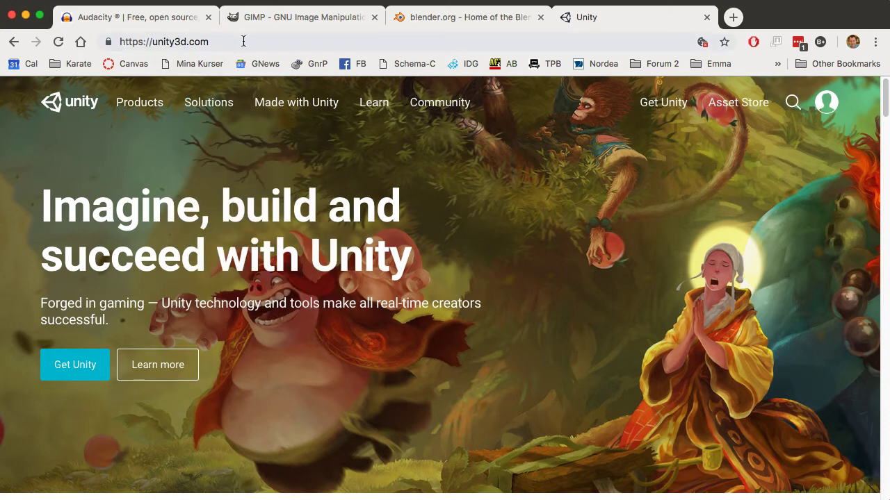
Step: Go to the Unity Store via Get Unity and scroll through the Plus, Pro and Personal plans
left_click(76, 375)
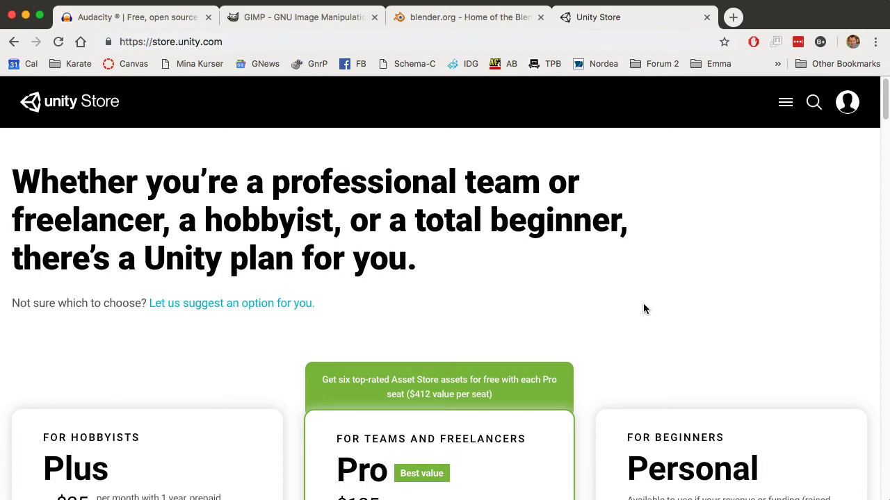
scroll(642, 309, "down", 1)
scroll(643, 308, "down", 2)
scroll(644, 309, "down", 1)
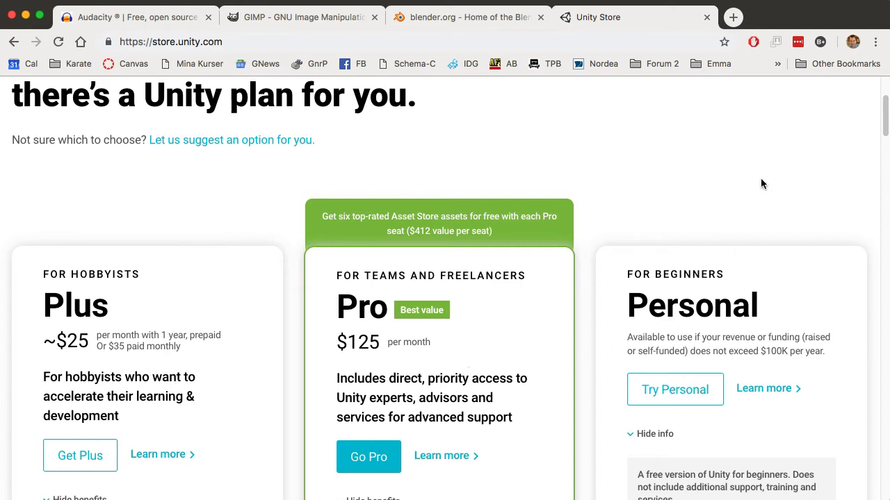
scroll(790, 160, "down", 2)
scroll(795, 166, "down", 1)
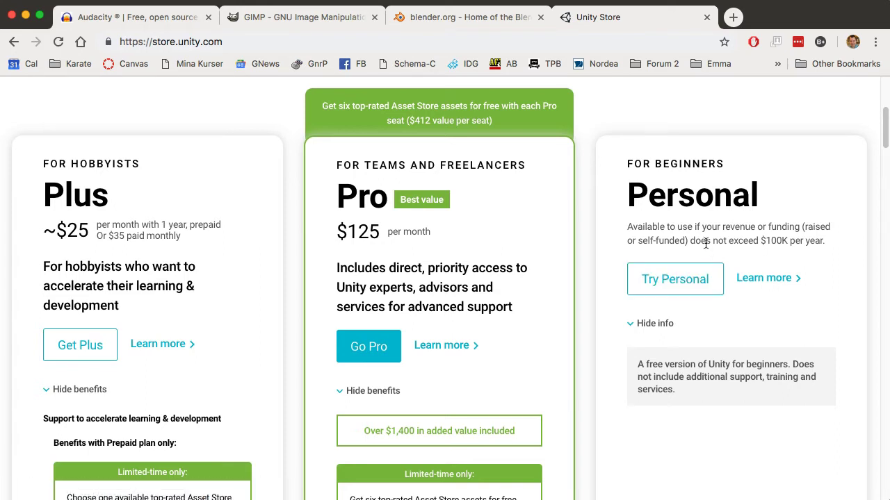
Step: Highlight the $100K revenue limit, then choose Try Personal on the free Personal plan
left_click_drag(689, 240, 827, 242)
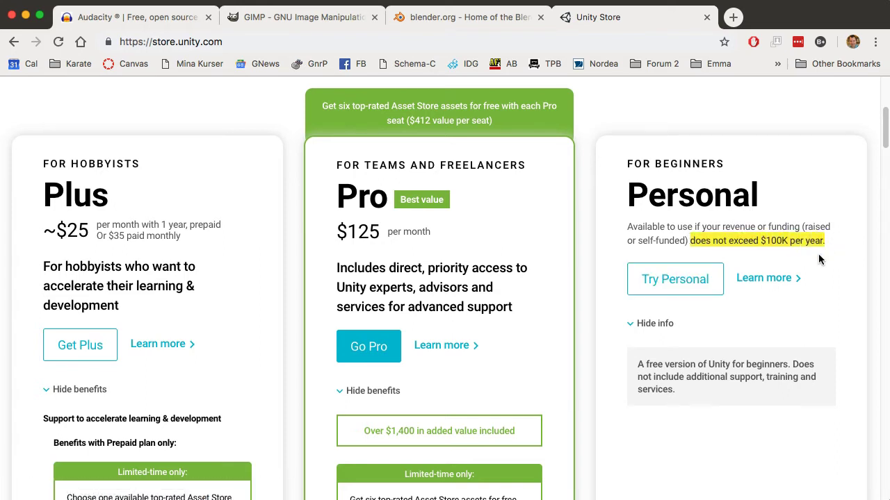
left_click(803, 250)
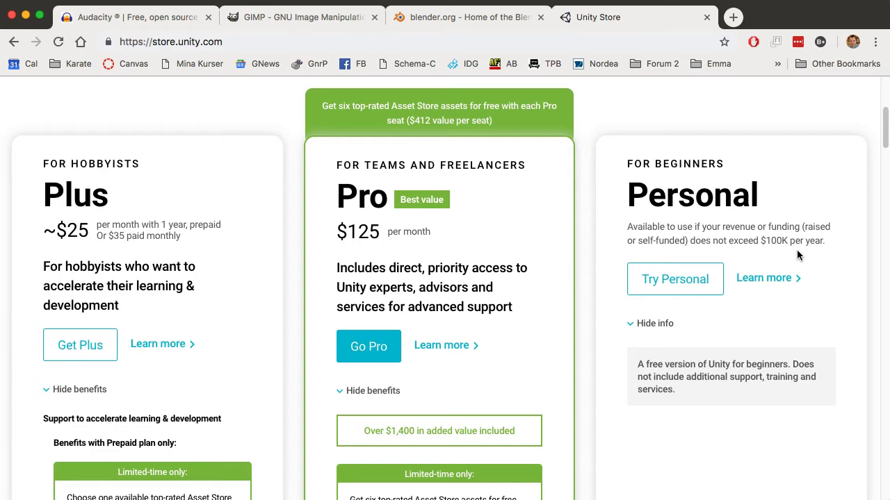
left_click(679, 281)
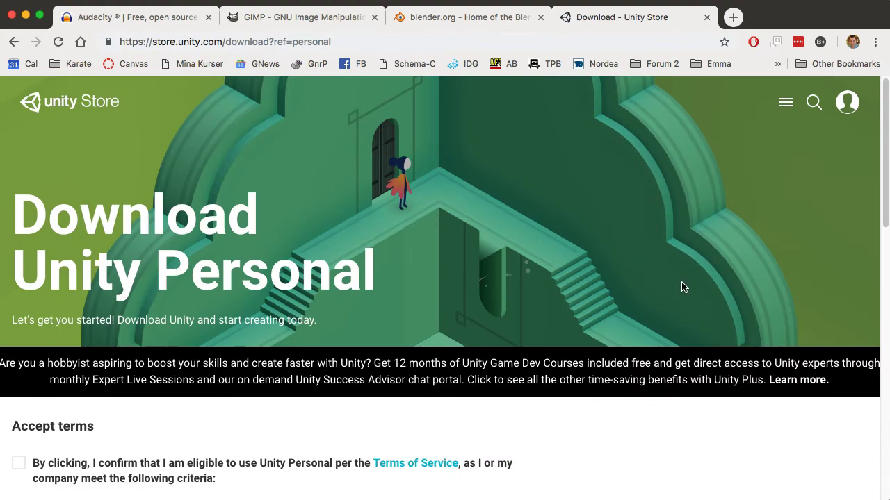
Step: Tick the Unity Personal terms checkbox and download the Mac OS X installer
scroll(682, 289, "down", 3)
left_click(19, 381)
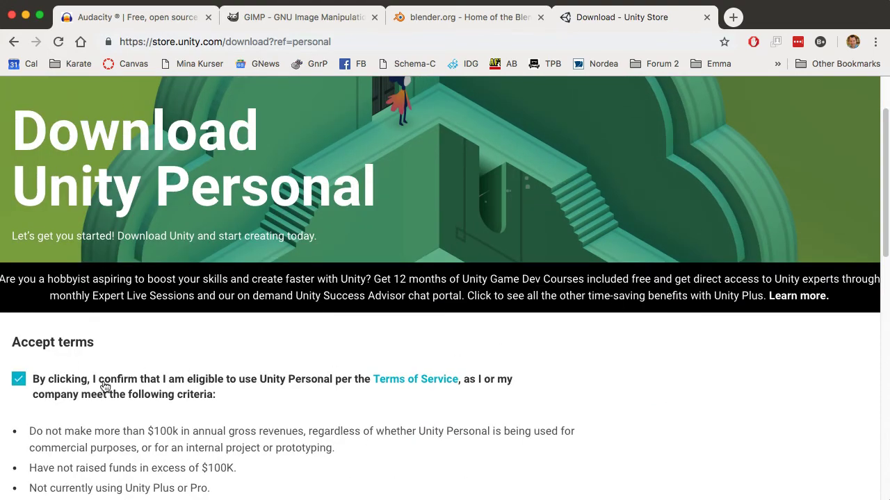
scroll(218, 380, "down", 4)
scroll(219, 382, "down", 4)
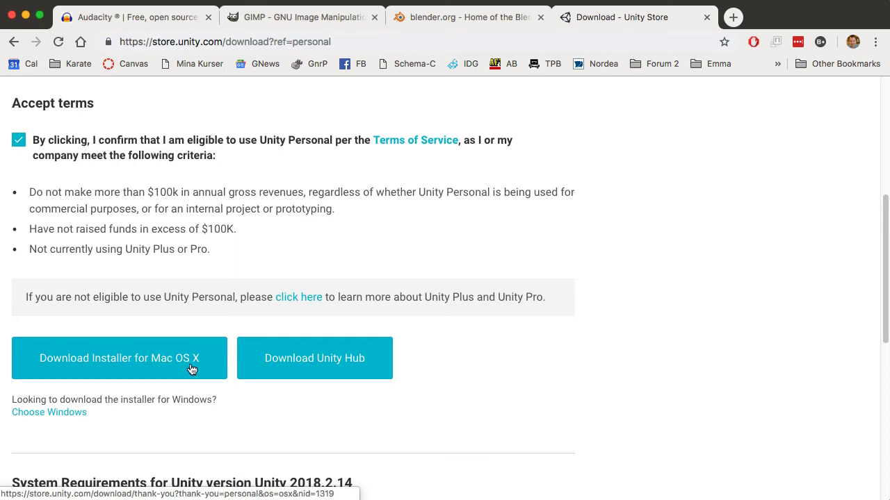
left_click(193, 369)
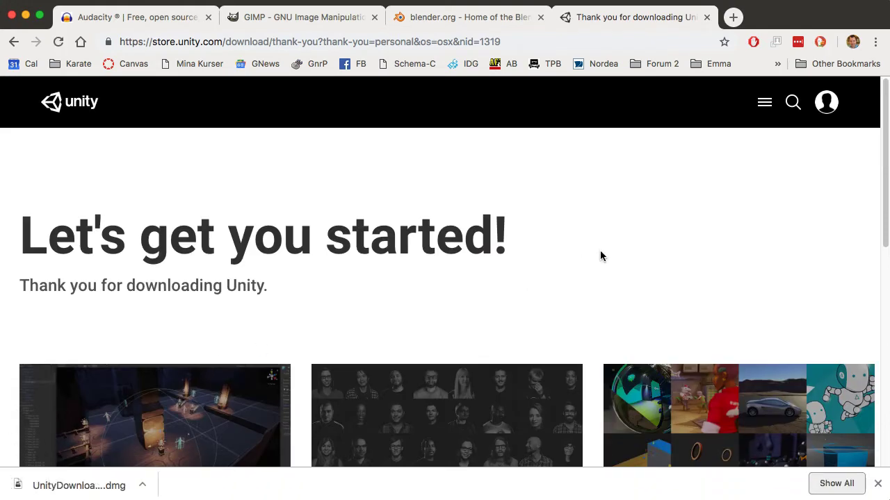
Step: Mount the downloaded .dmg and launch Unity Download Assistant, allowing it in the security prompt
left_click(98, 484)
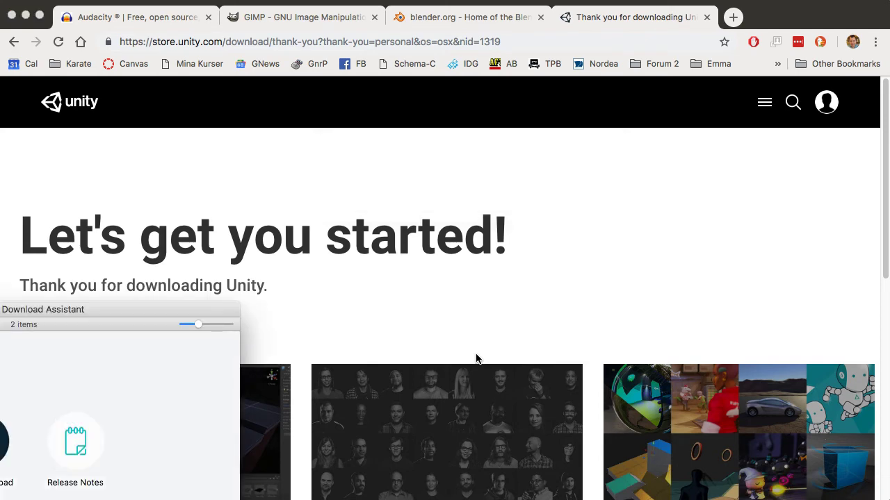
left_click_drag(195, 311, 624, 113)
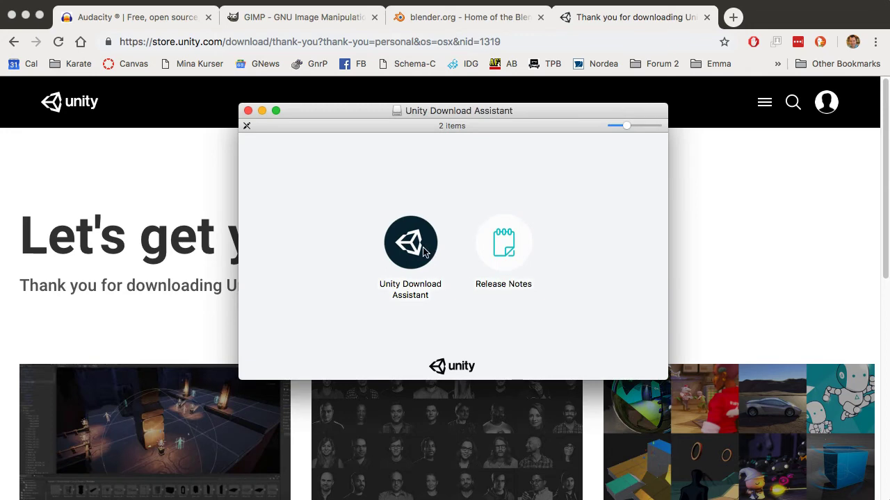
left_click(424, 251)
double_click(424, 251)
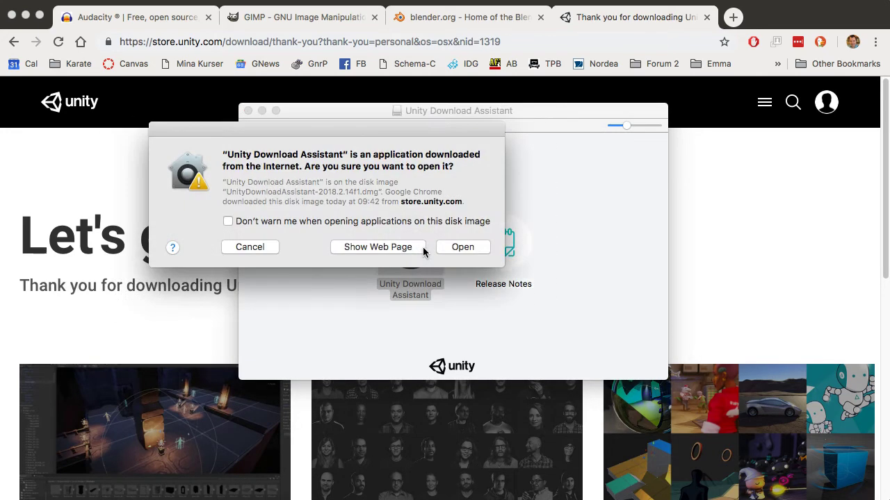
left_click(464, 248)
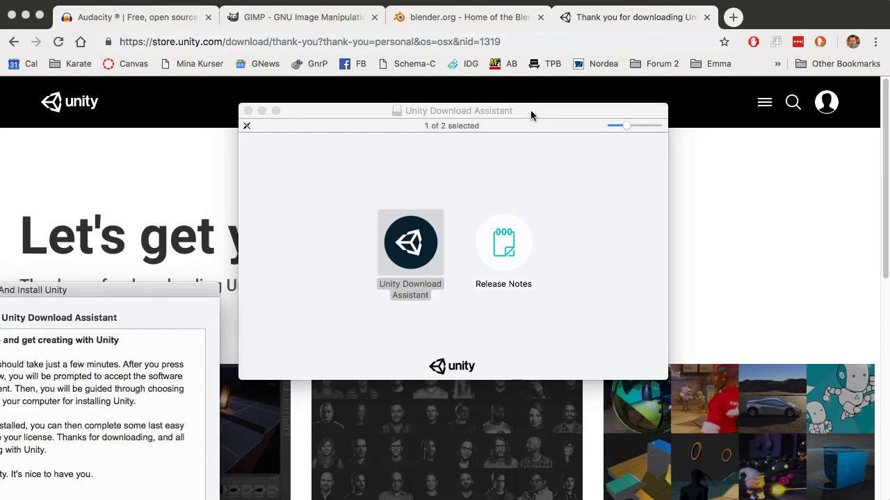
left_click_drag(178, 290, 616, 93)
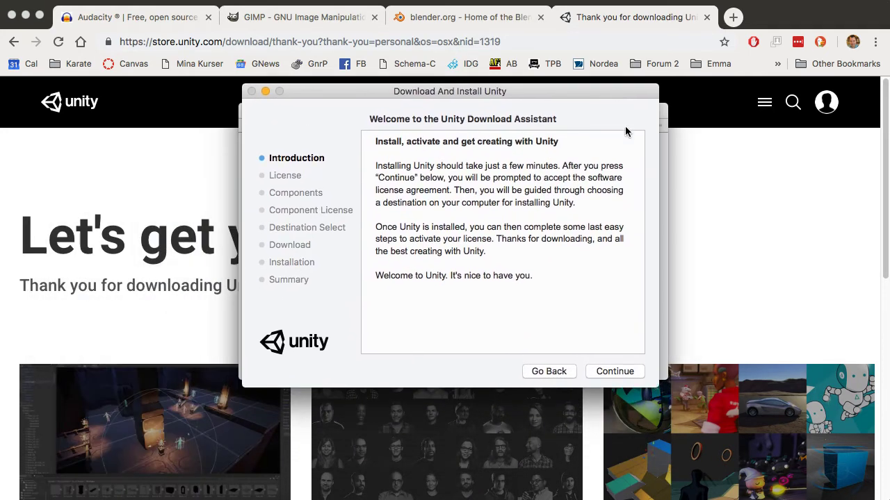
Step: Continue past Introduction and License and agree to the Unity licence terms
left_click(623, 375)
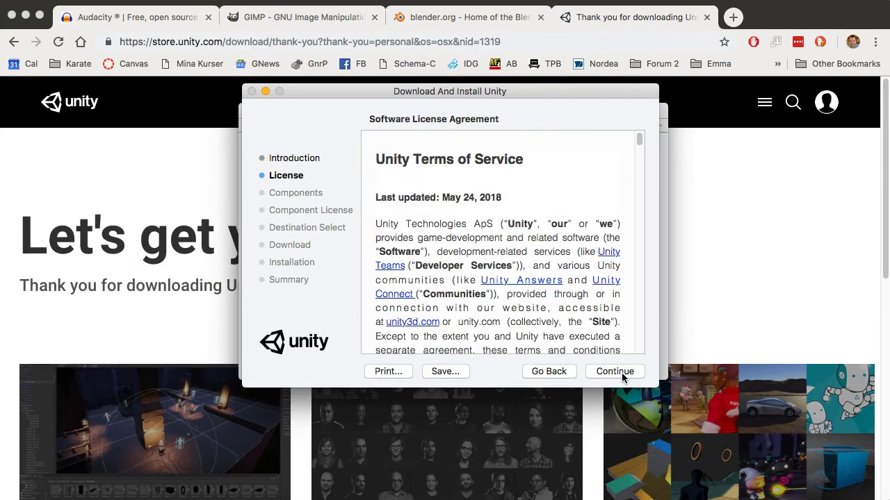
left_click(622, 376)
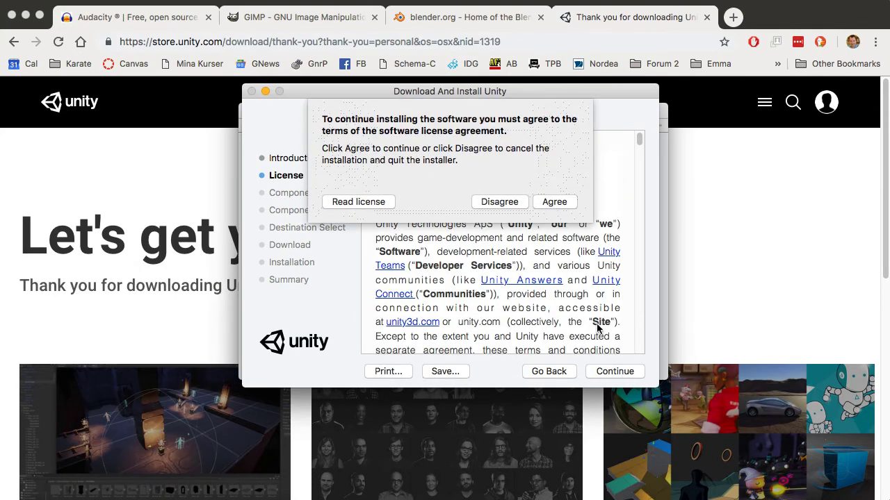
left_click(555, 201)
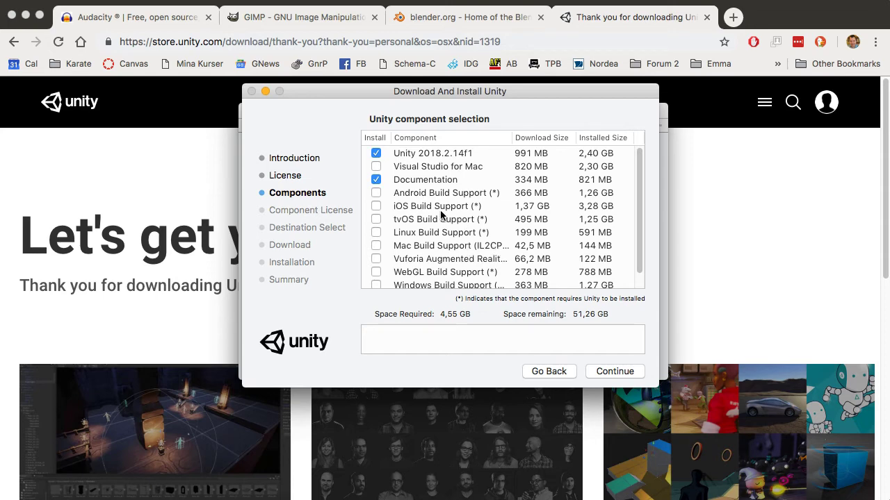
Step: Untick Android and iOS Build Support, keeping only Unity and Documentation, then go back twice
left_click(376, 194)
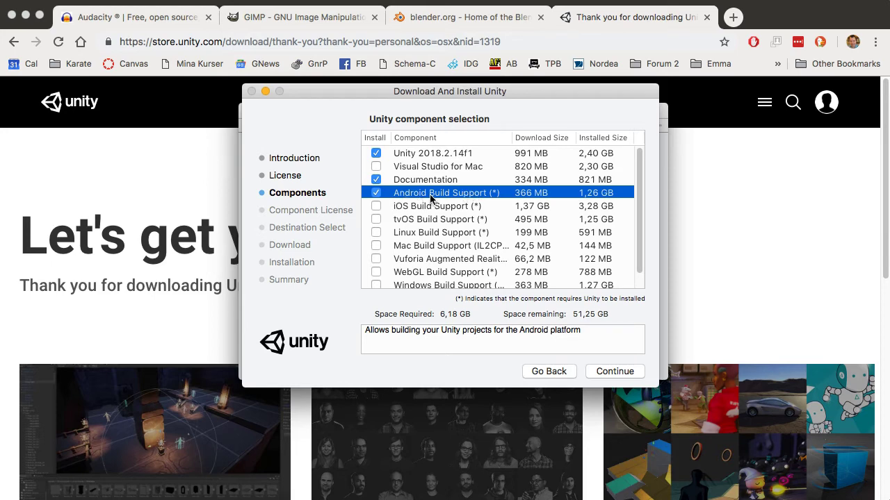
left_click(375, 207)
left_click(376, 207)
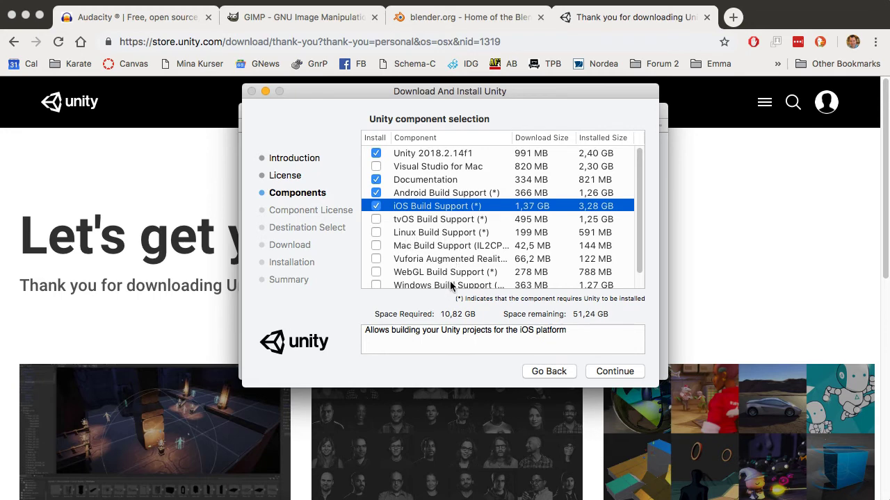
scroll(453, 285, "down", 2)
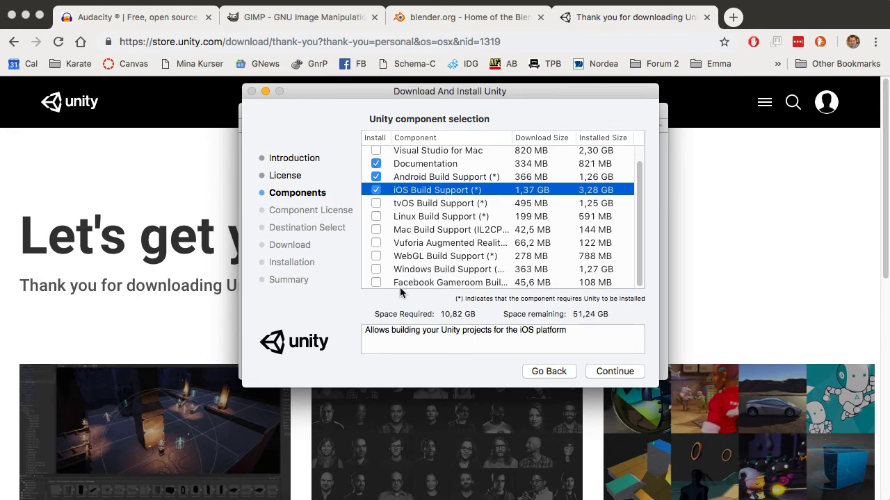
scroll(400, 289, "up", 1)
left_click(375, 207)
left_click(376, 193)
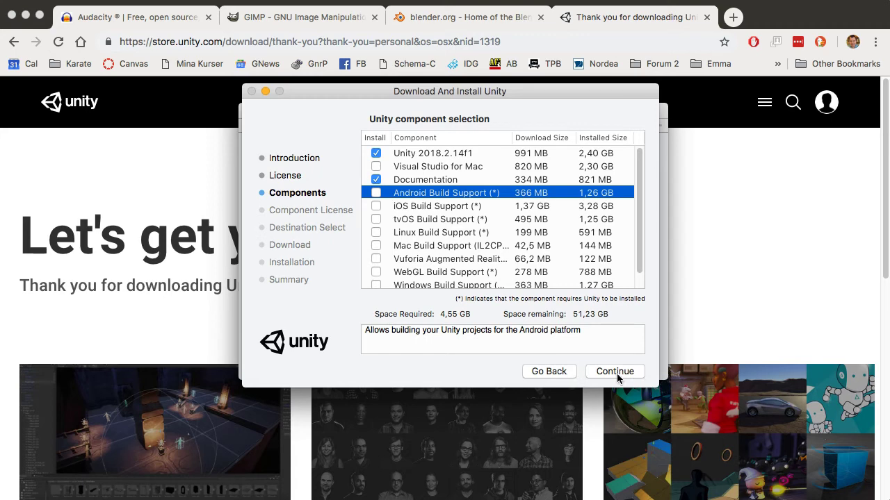
left_click(558, 371)
left_click(554, 372)
Step: Quit the installer, close its disk image window and return to the browser
key("super+q")
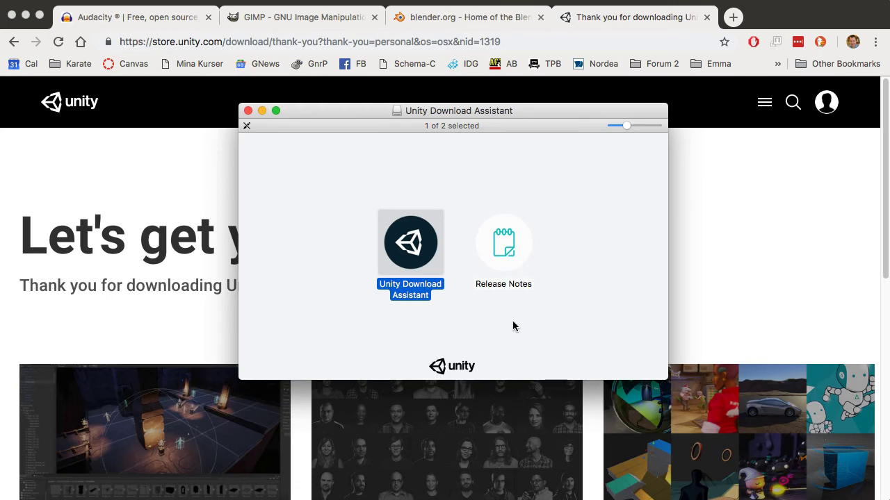
key("super+w")
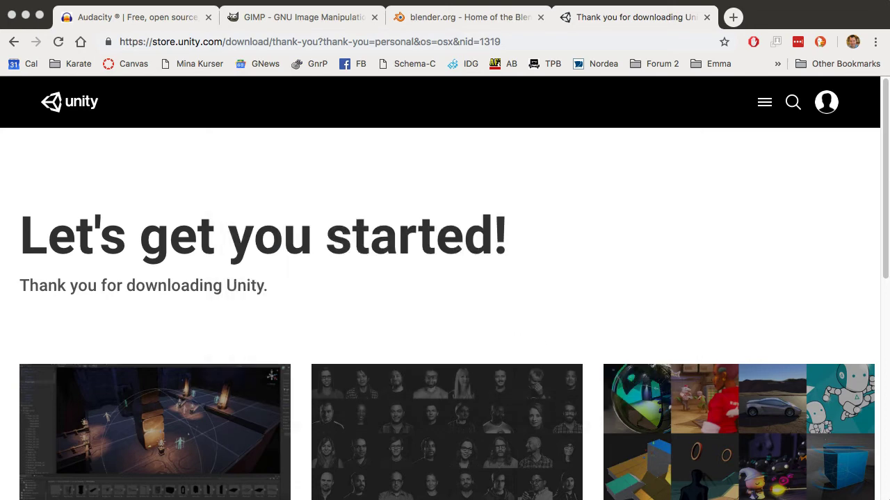
left_click(738, 310)
Step: Launch Unity by searching 'unity' in Spotlight and reposition its Projects window
key("super+space")
type("unity")
key("Return")
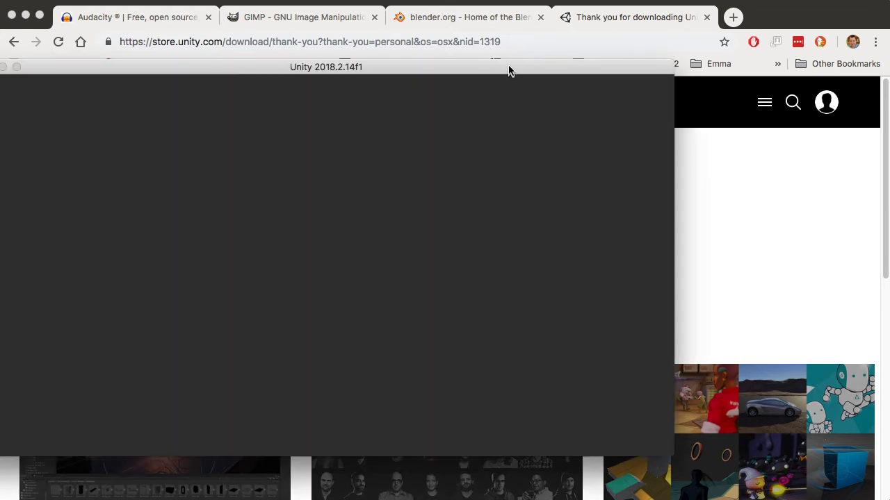
left_click_drag(508, 70, 645, 55)
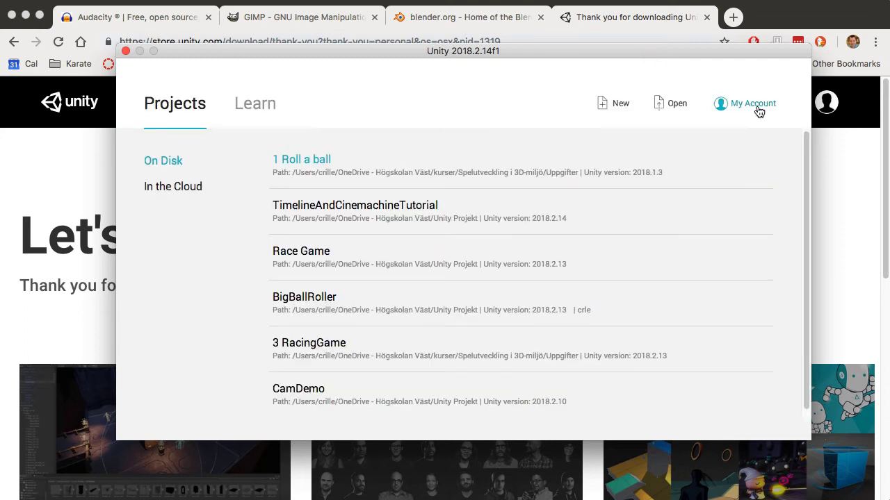
Step: Sign out of the current Unity account from the account menu
left_click(759, 111)
left_click(716, 216)
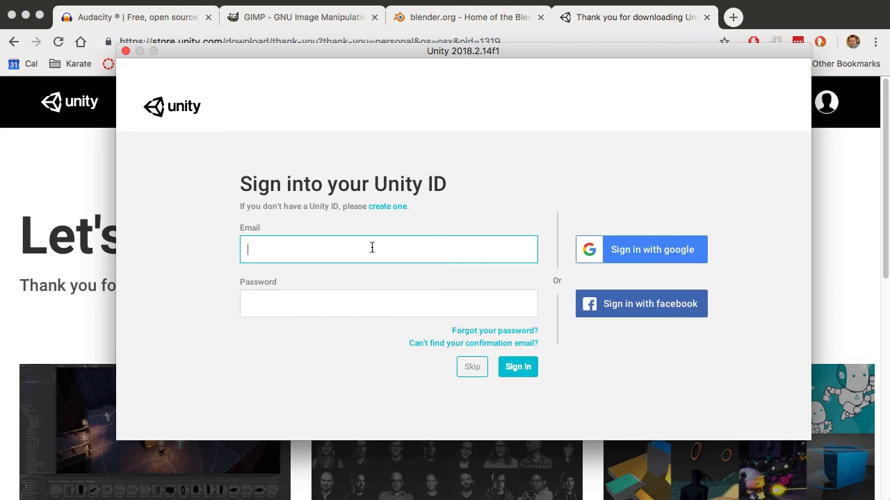
left_click(397, 213)
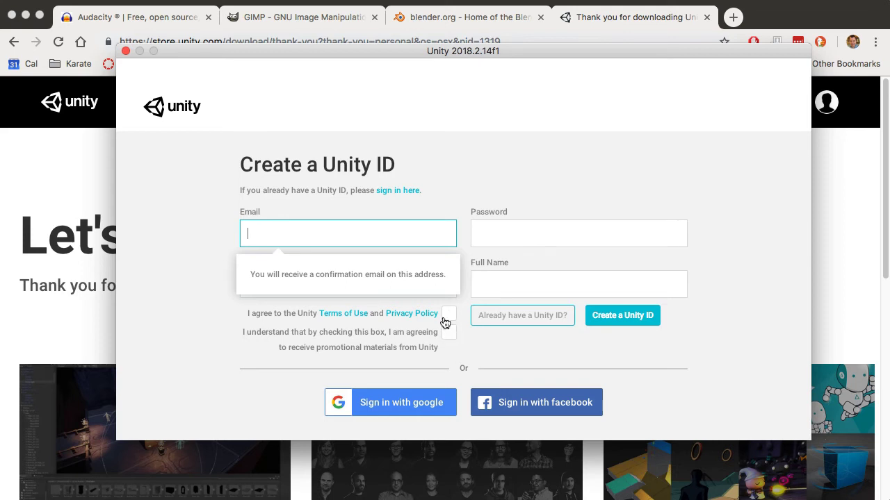
Step: Sign in with the Unity ID e-mail address and account password
left_click(400, 192)
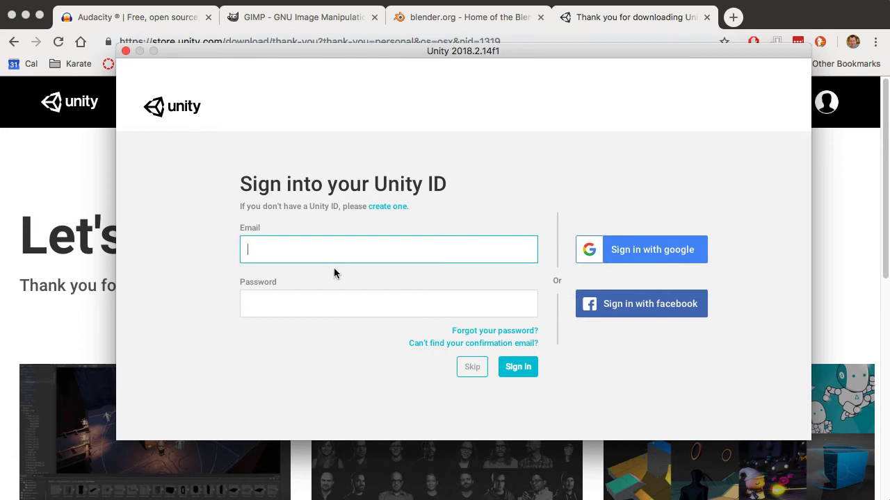
key("Tab")
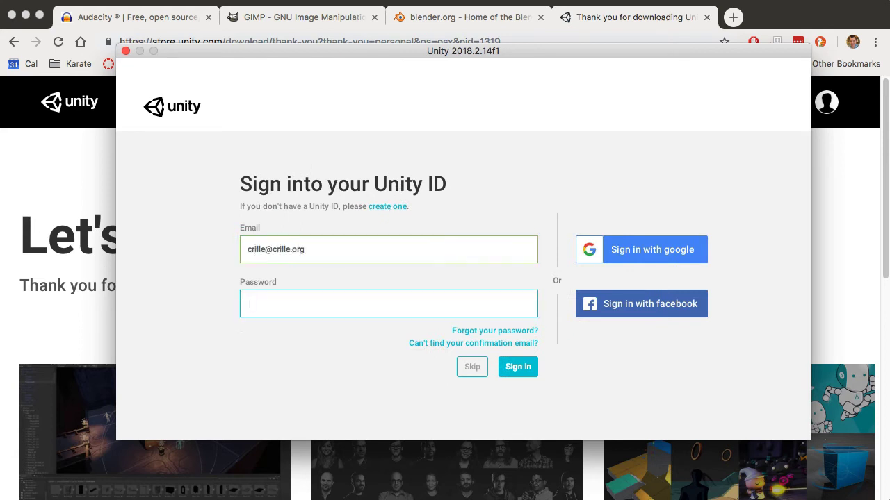
type("•••••")
type("•••••")
left_click(526, 375)
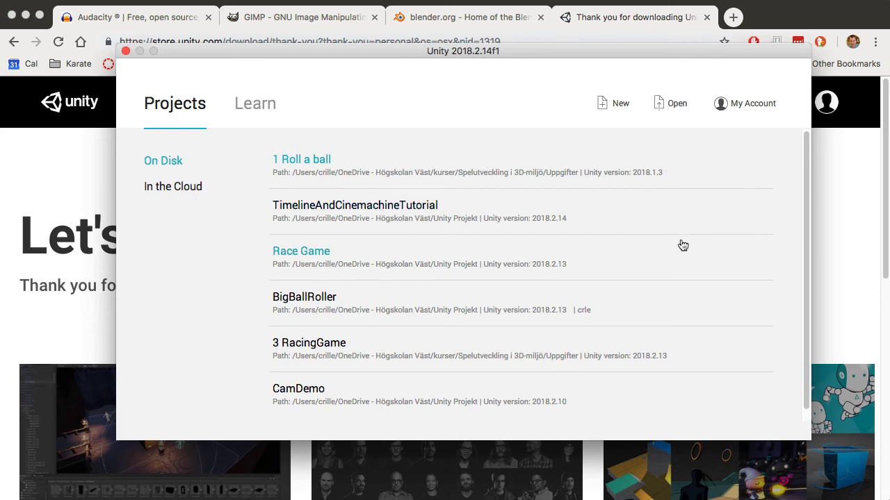
left_click(265, 114)
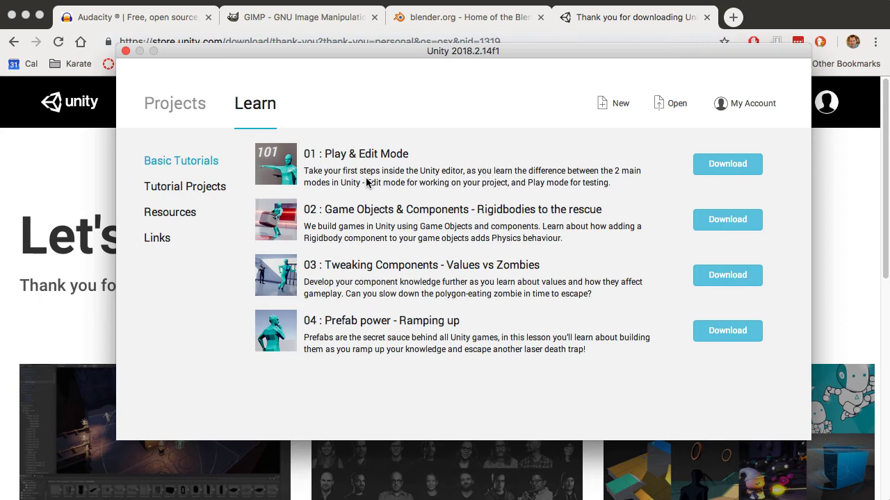
left_click(209, 189)
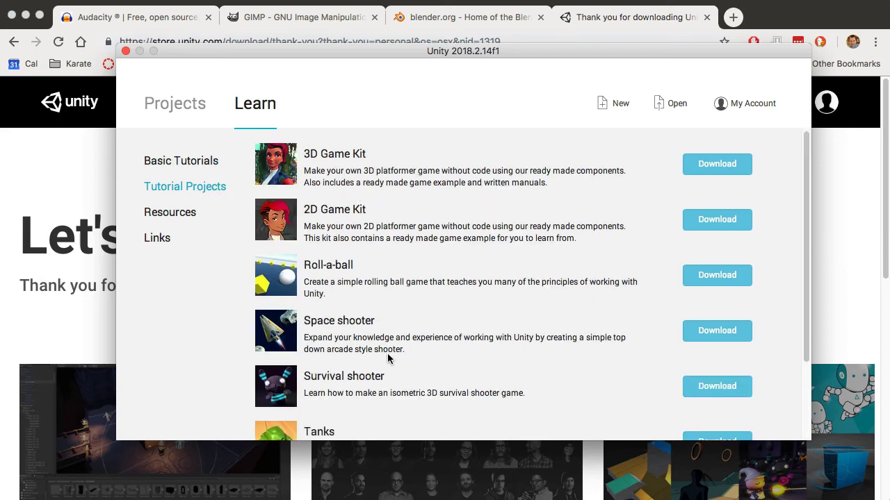
left_click(167, 212)
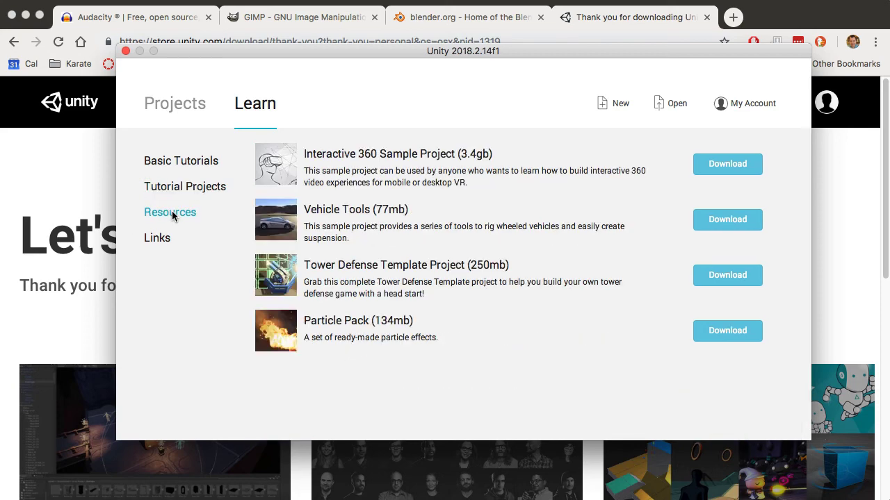
left_click(182, 164)
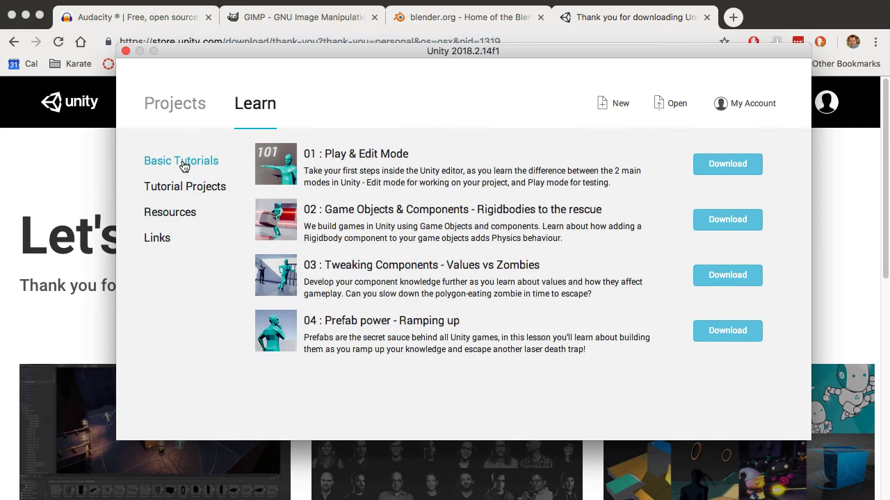
left_click(185, 110)
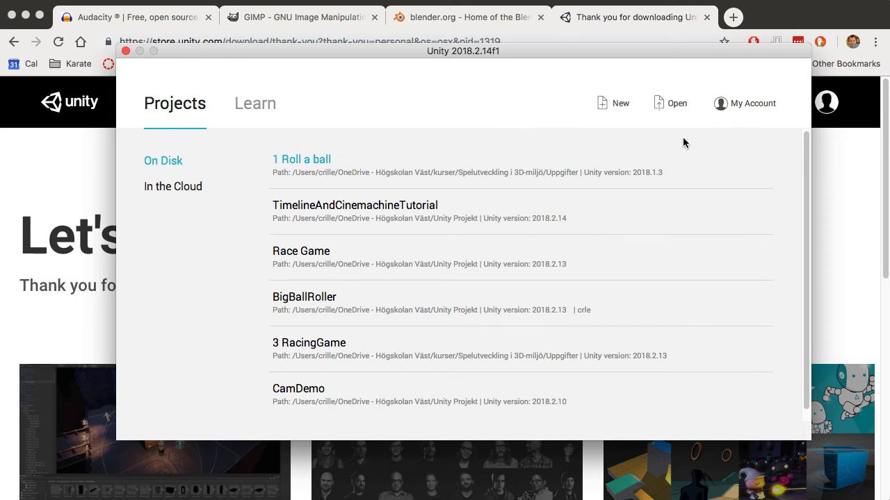
Step: Start a new Unity project and rename it 'Testing'
left_click(623, 110)
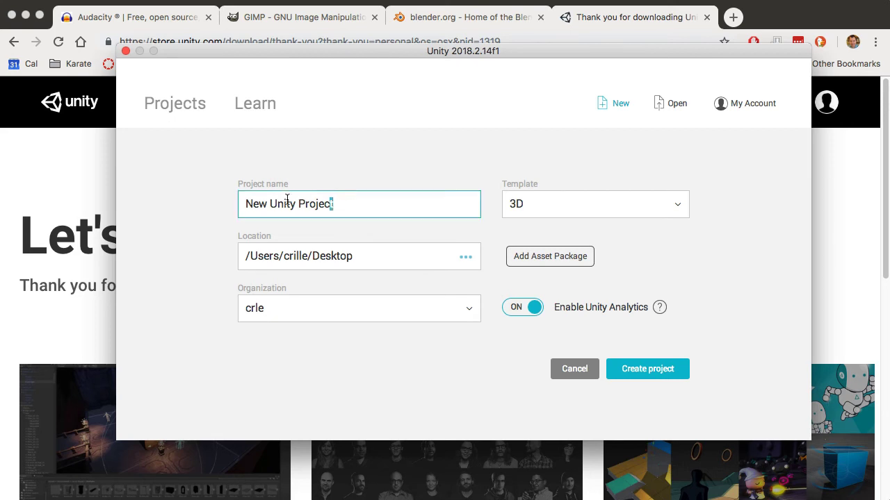
left_click_drag(364, 201, 174, 200)
type("Test")
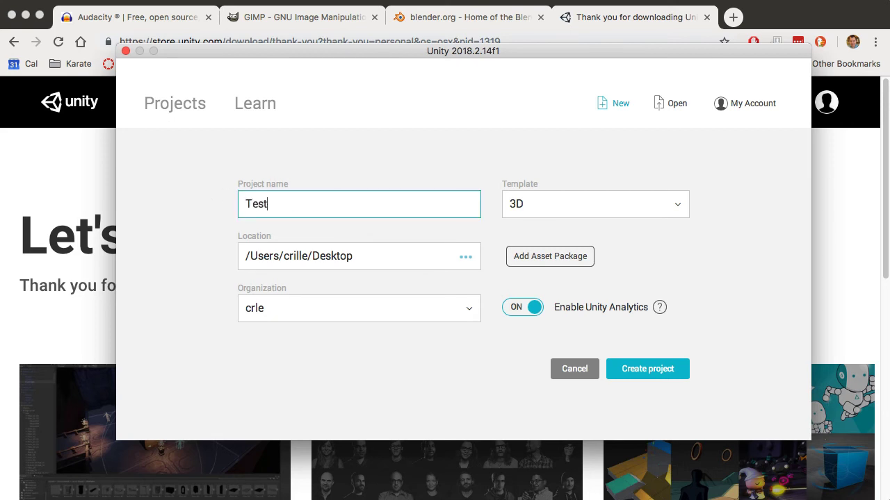
type("ing")
Step: Browse the OneDrive, Dropbox and home folders for a location, then cancel to keep Desktop
left_click(467, 259)
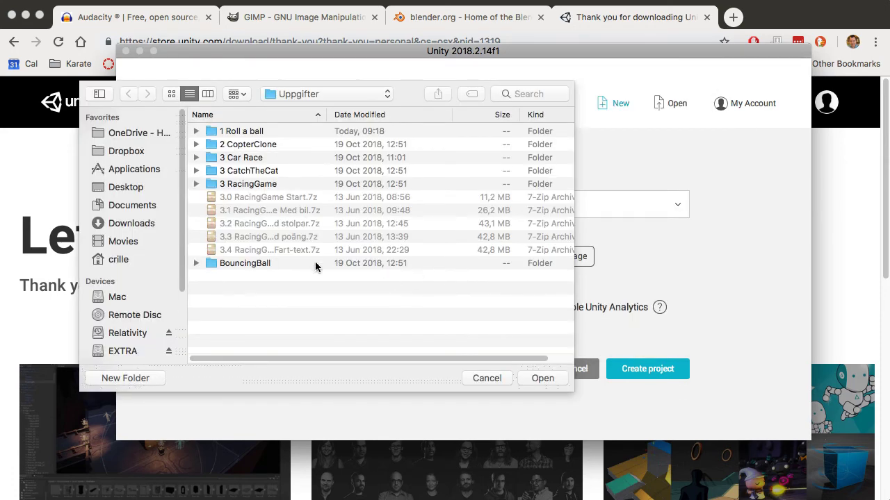
left_click(129, 134)
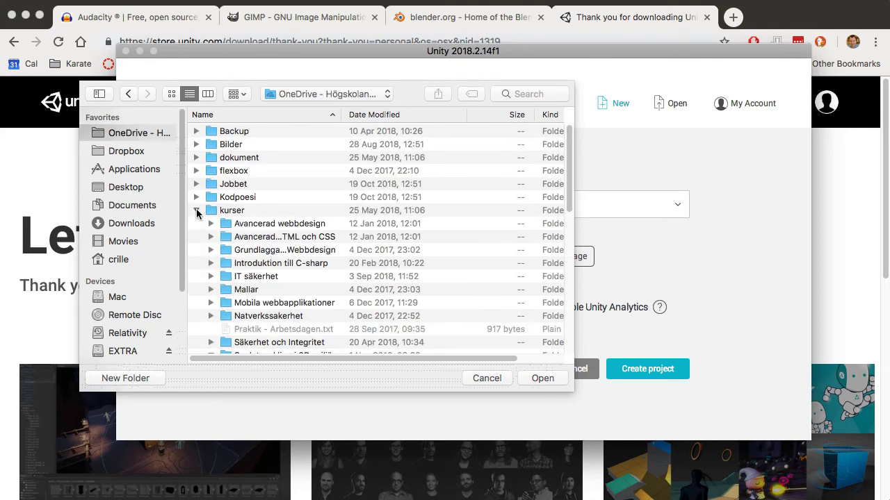
left_click(196, 210)
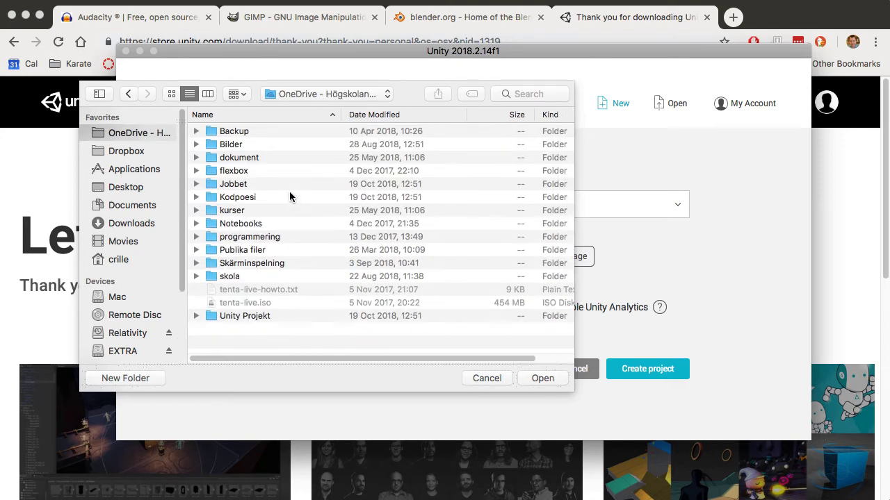
left_click(131, 153)
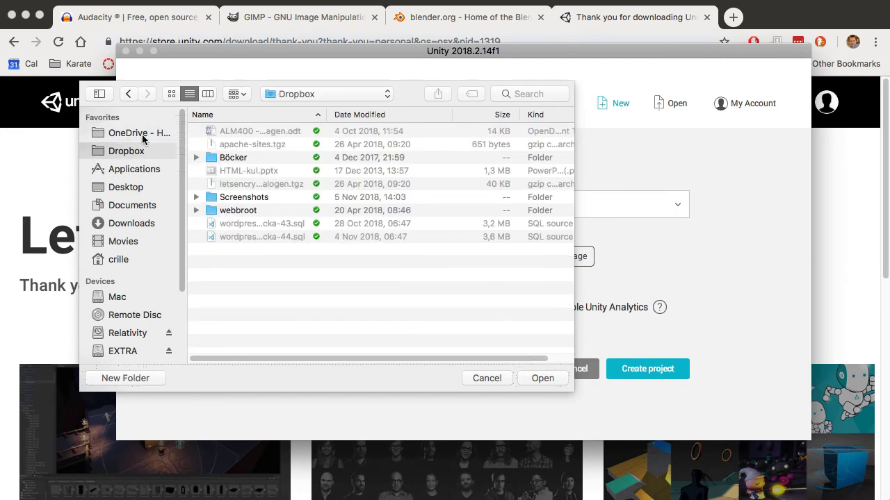
left_click(120, 258)
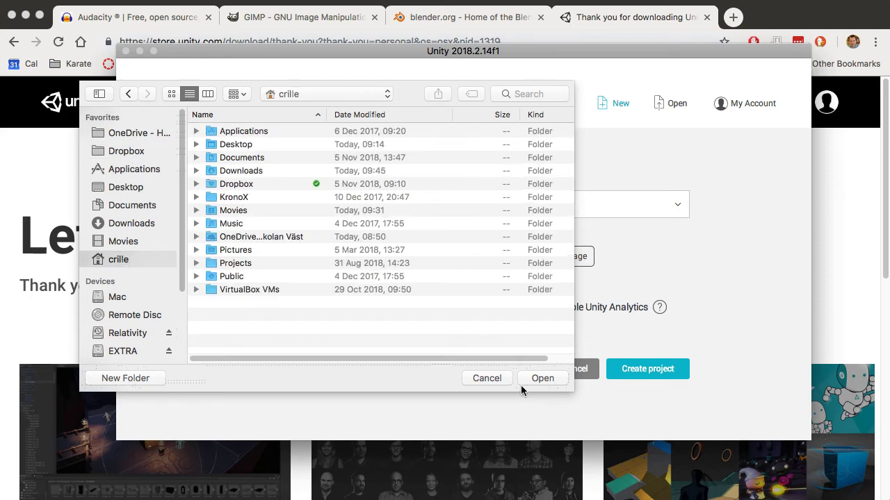
left_click(496, 373)
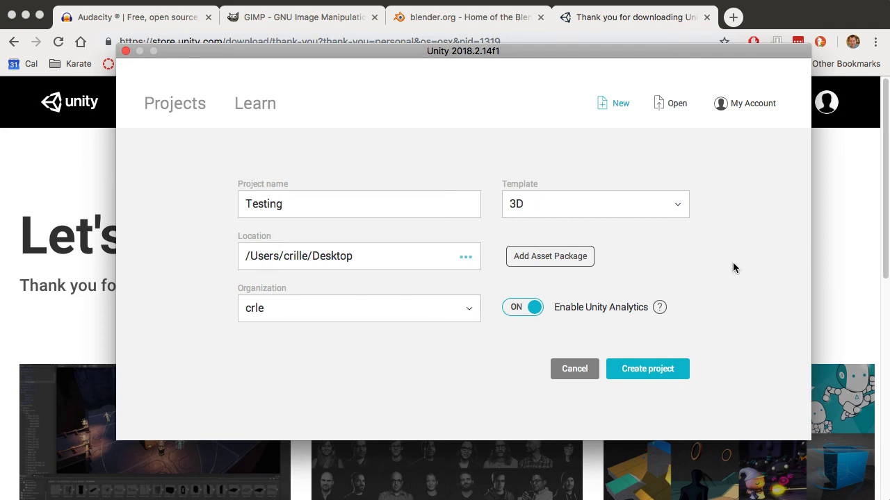
Step: Keep the 3D template, add no asset packages, and switch Enable Unity Analytics to OFF
left_click(683, 211)
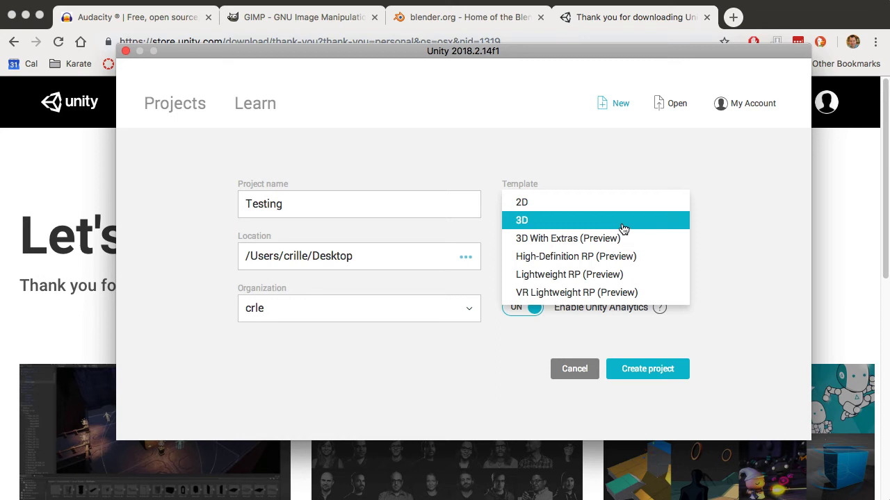
left_click(622, 228)
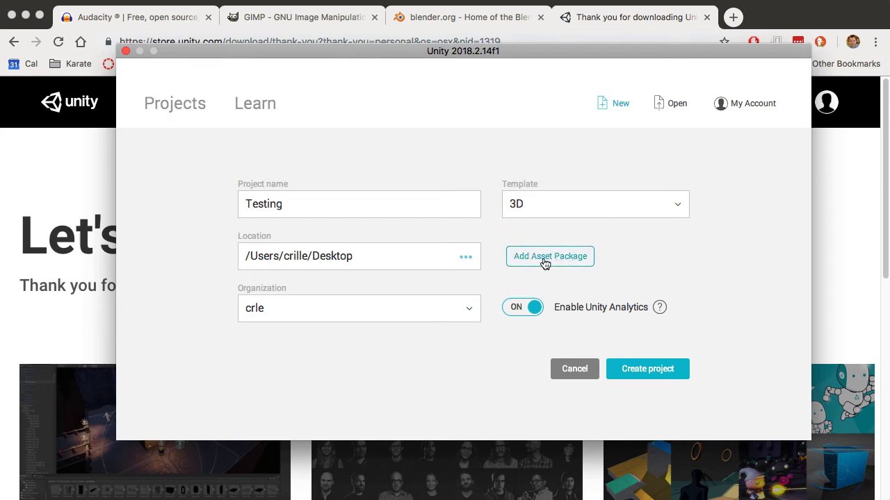
left_click(574, 262)
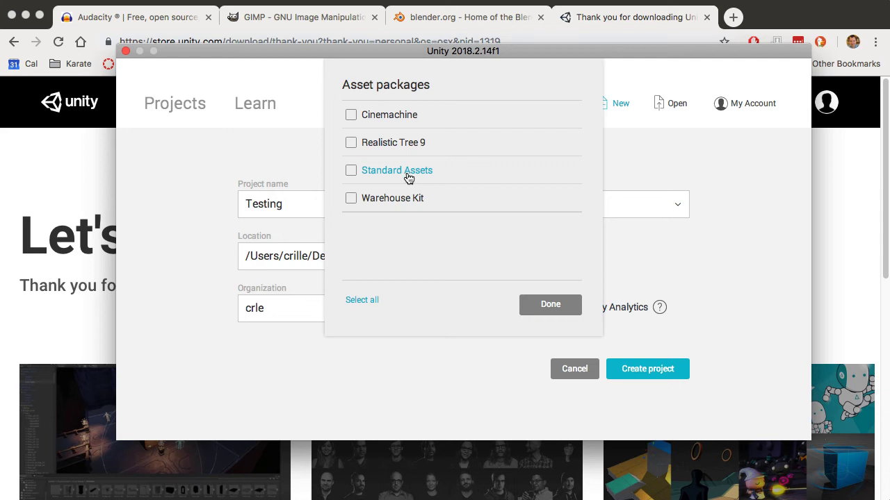
left_click(556, 307)
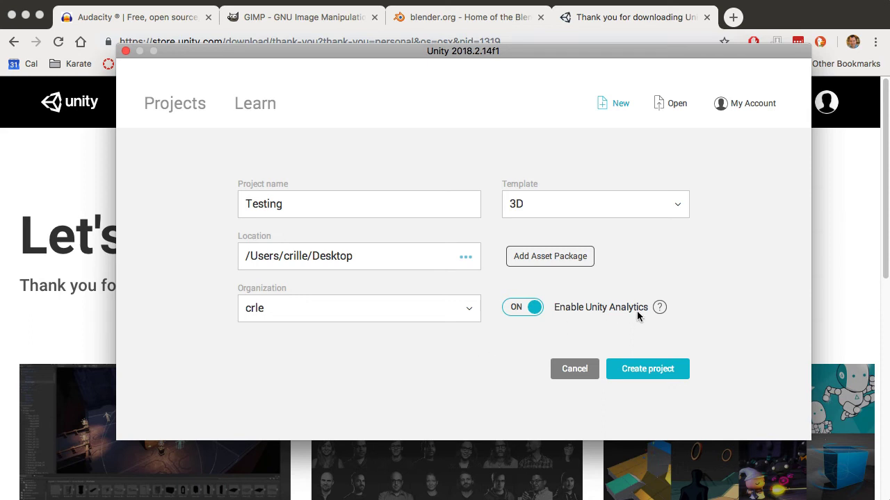
left_click(523, 313)
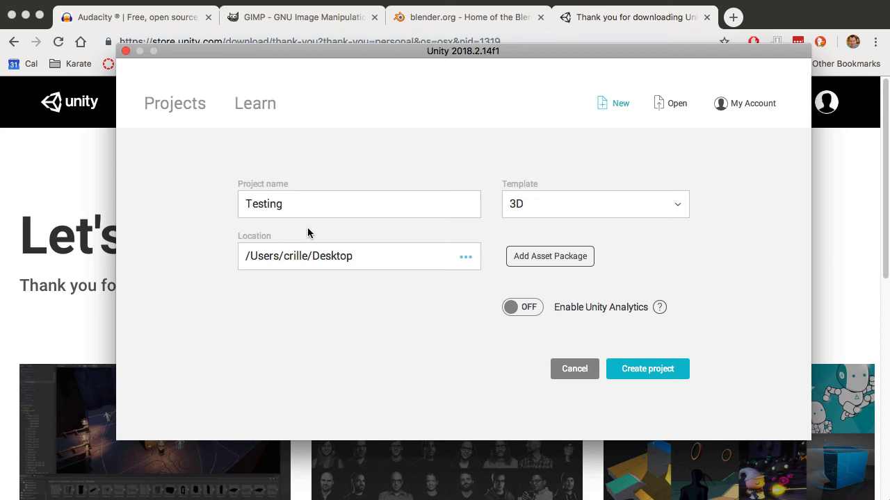
Step: Go to the unity3d.com website in the browser
left_click(629, 17)
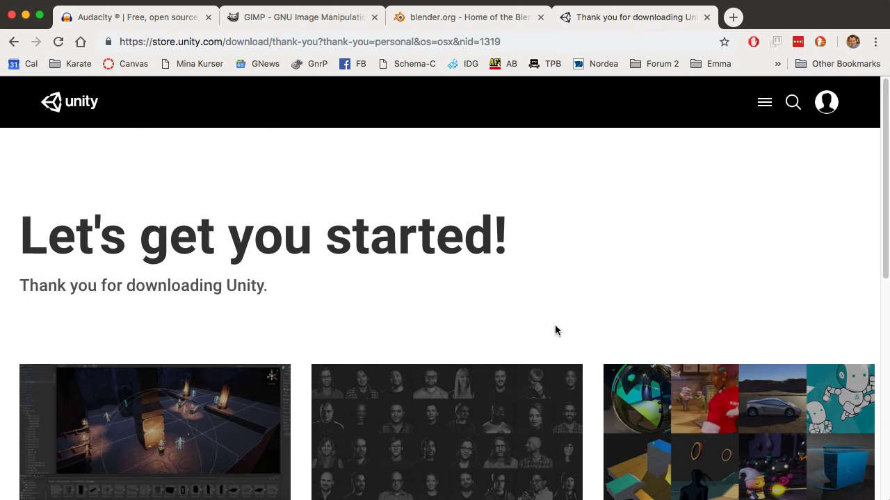
left_click(79, 107)
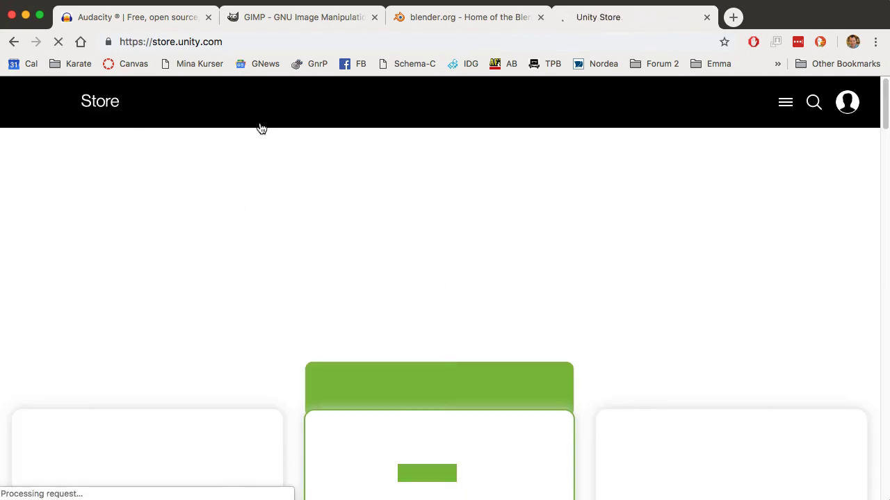
left_click(230, 40)
type("unity3d")
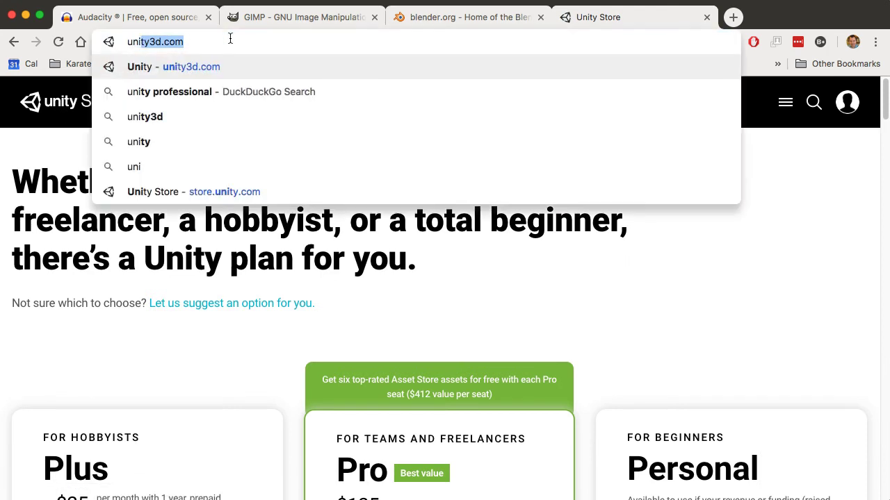
key("Return")
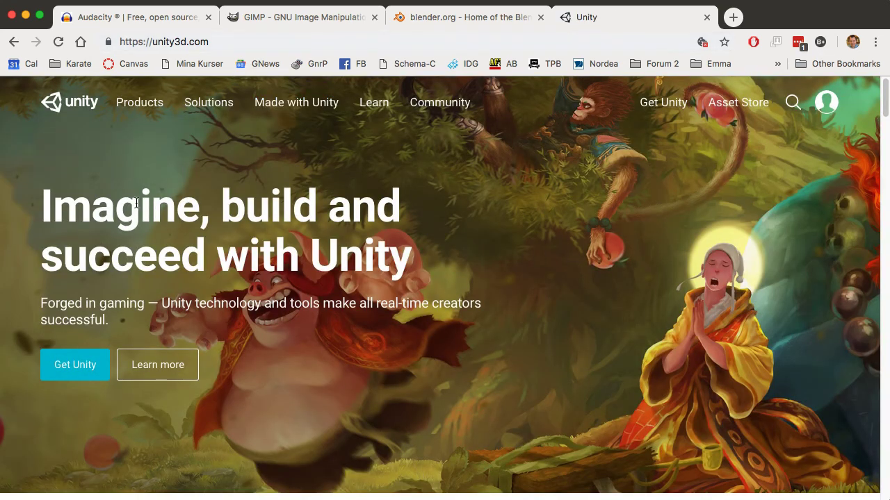
Step: Open Learn > Tutorials and scroll down the tutorials list
left_click(379, 113)
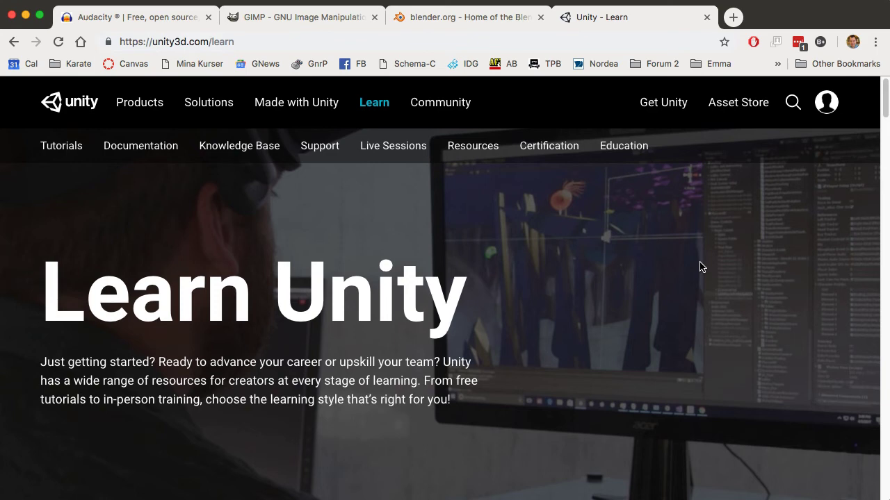
left_click(57, 154)
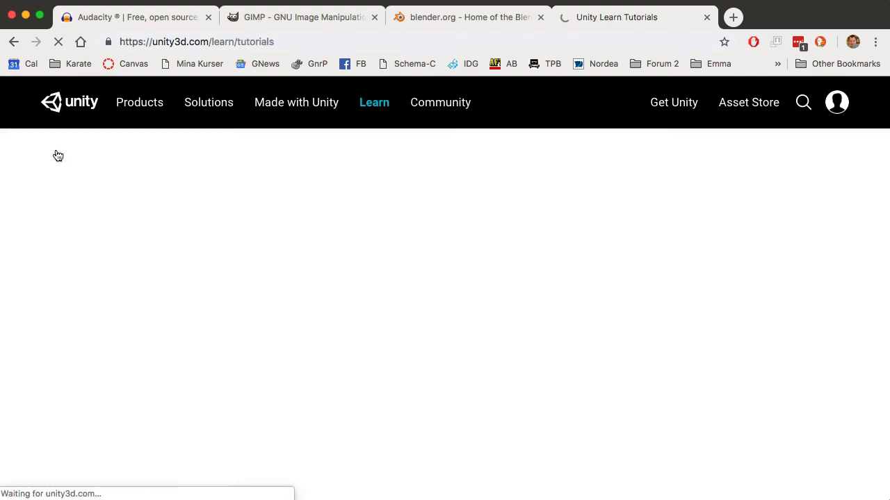
scroll(541, 339, "down", 2)
scroll(542, 338, "down", 2)
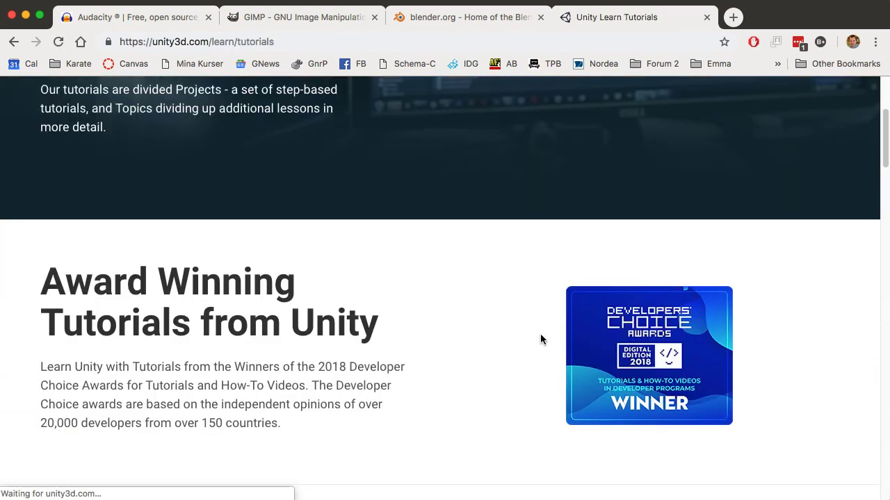
scroll(542, 339, "down", 3)
scroll(543, 340, "down", 1)
scroll(542, 341, "down", 2)
scroll(541, 340, "down", 1)
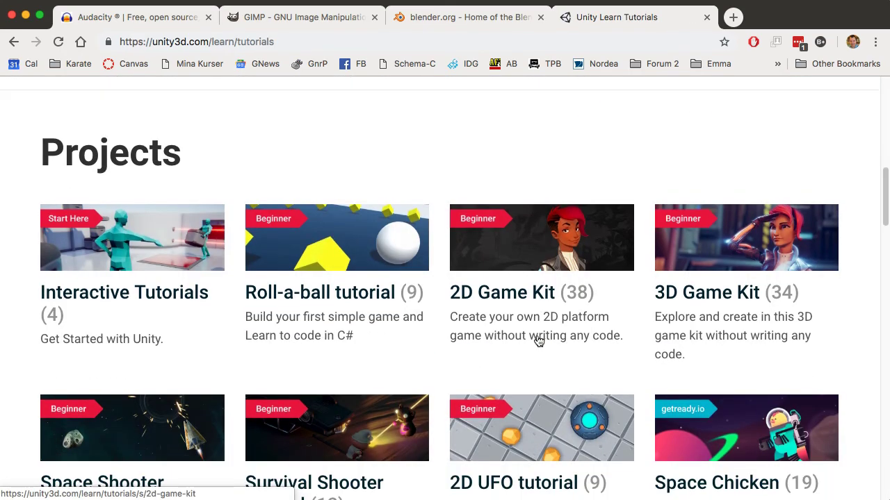
scroll(539, 342, "down", 2)
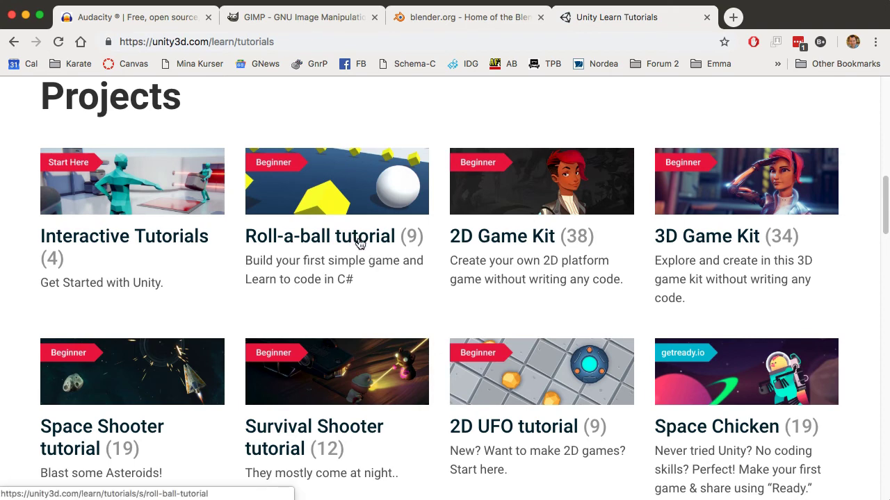
scroll(540, 312, "down", 1)
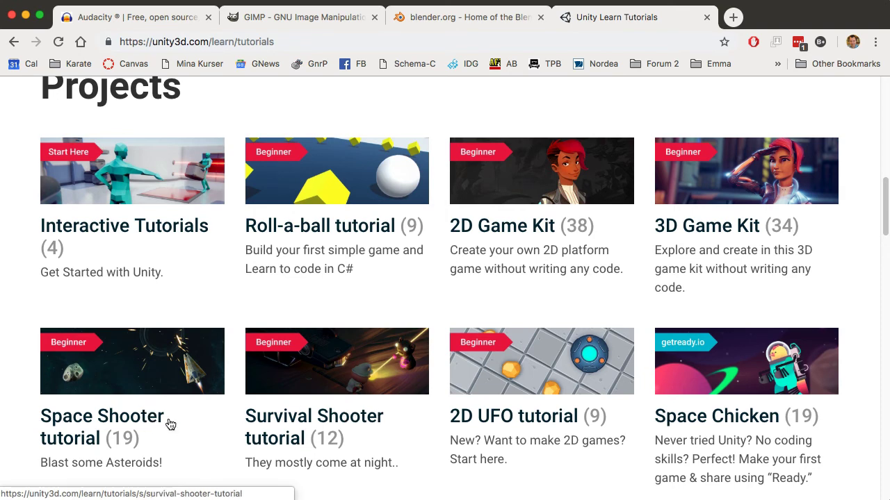
Step: Open the Space Shooter tutorial and scroll down to its lessons
left_click(140, 416)
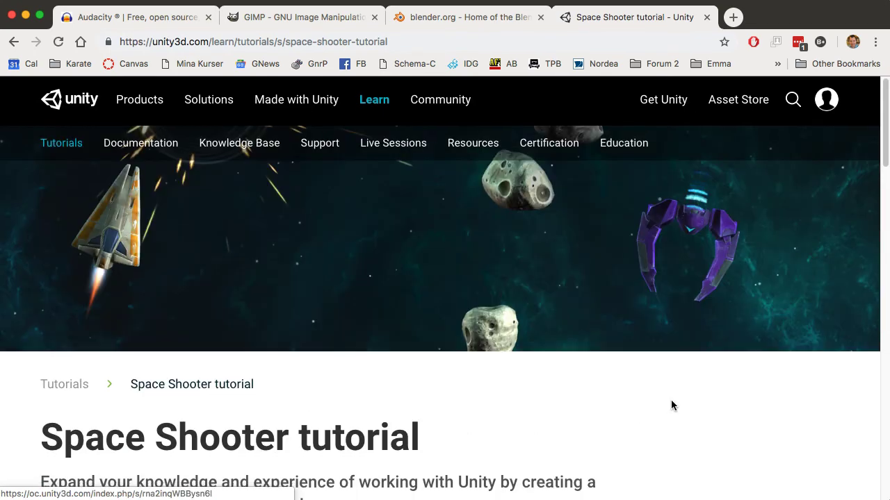
scroll(670, 399, "down", 5)
scroll(671, 404, "down", 2)
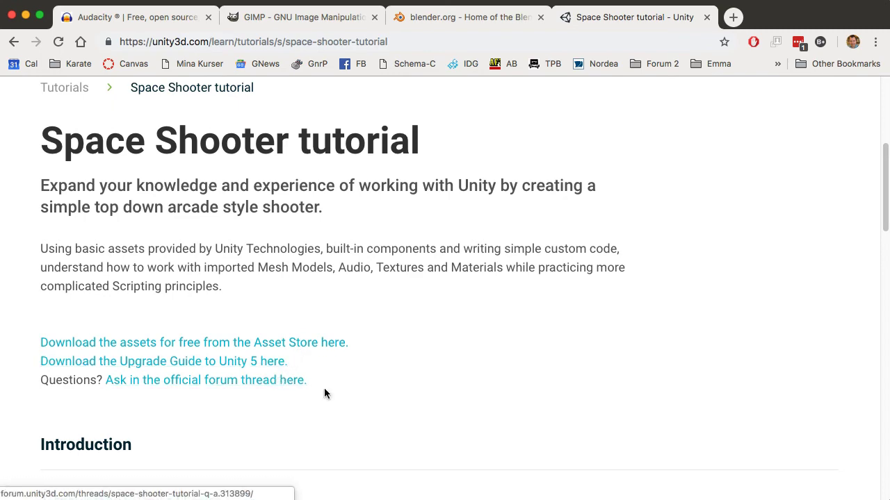
scroll(510, 385, "down", 2)
scroll(511, 385, "down", 6)
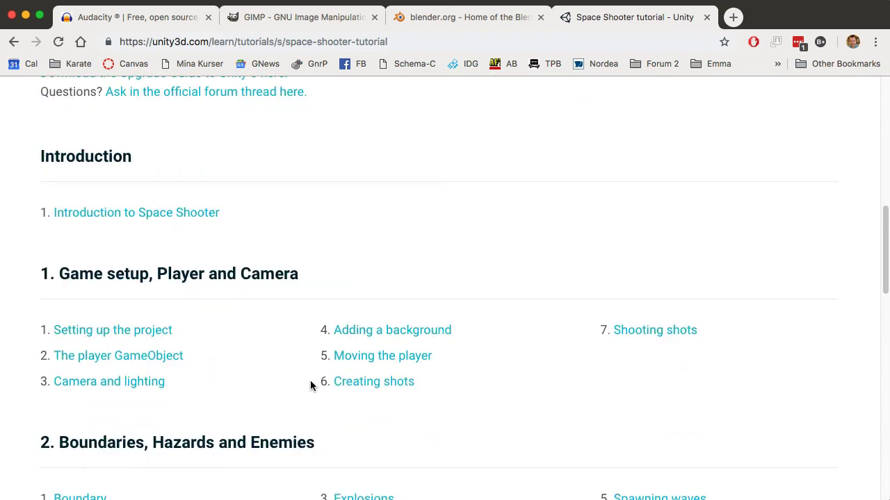
Step: Open the 'Setting up the project' lesson, pause its video, then go to Live Sessions
left_click(153, 332)
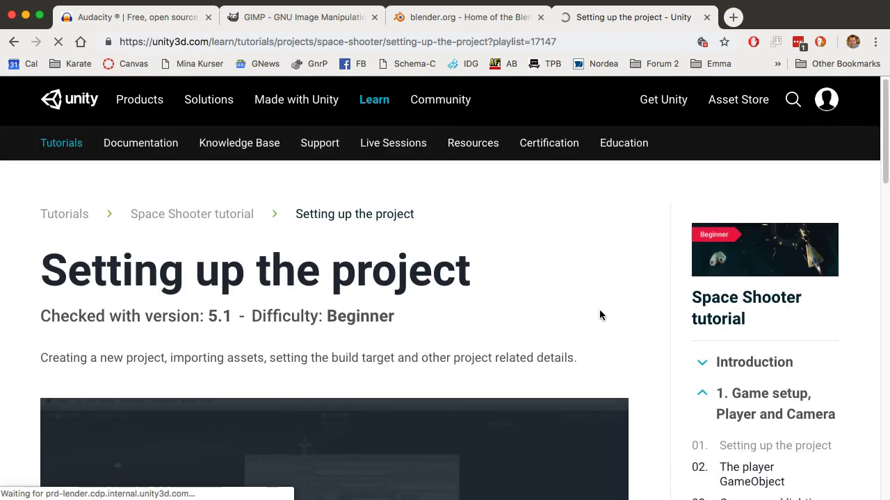
scroll(599, 309, "down", 6)
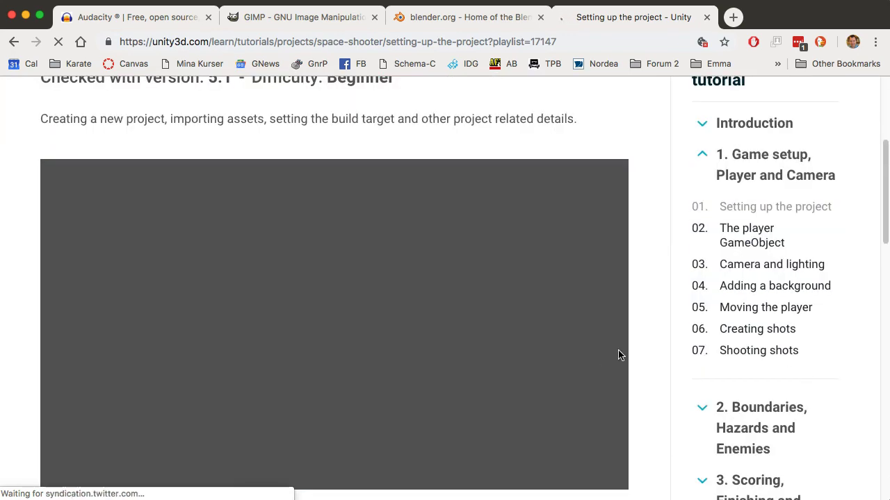
scroll(660, 338, "down", 2)
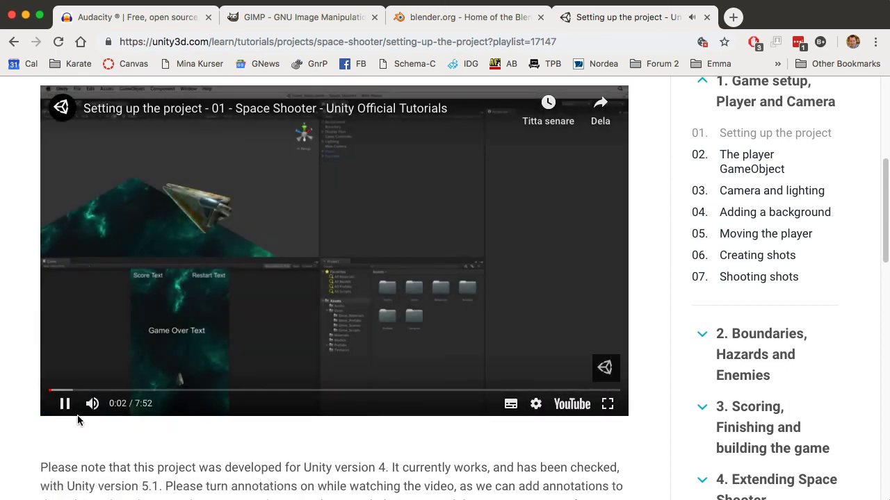
left_click(58, 408)
scroll(427, 337, "up", 5)
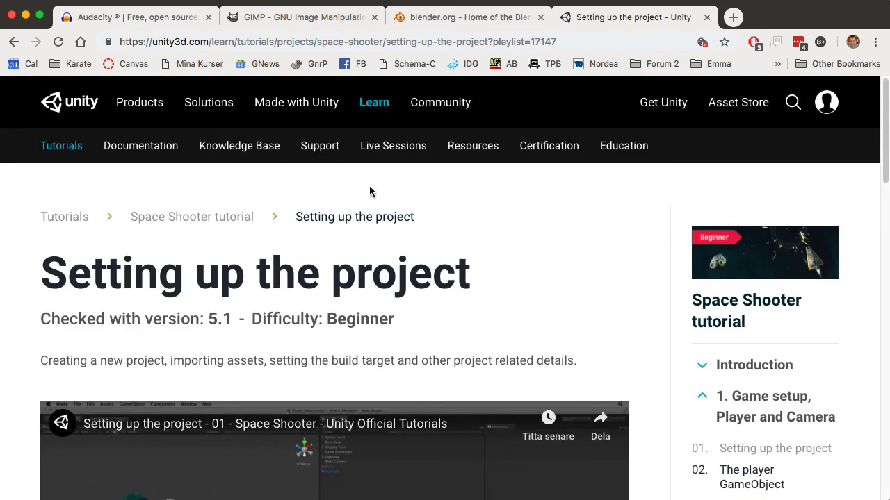
left_click(405, 152)
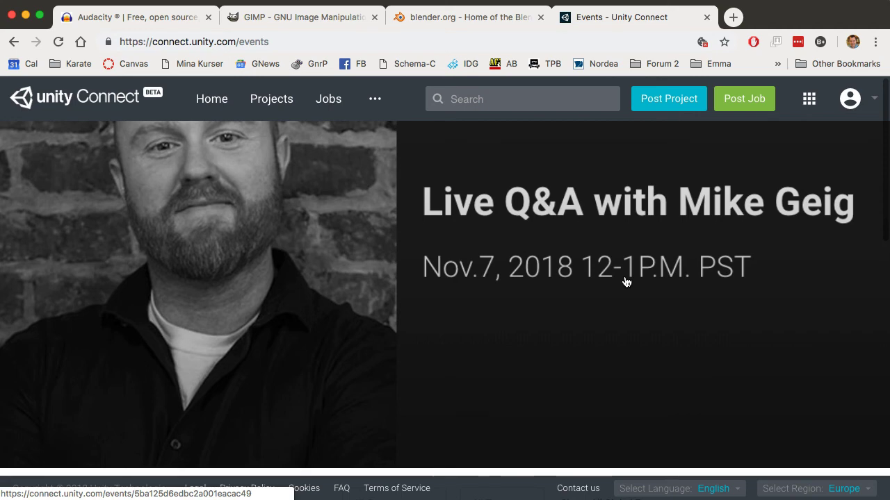
Step: Scroll through the Unity Connect events listing, then go back to the Space Shooter 'Setting up the project' lesson
scroll(626, 282, "down", 5)
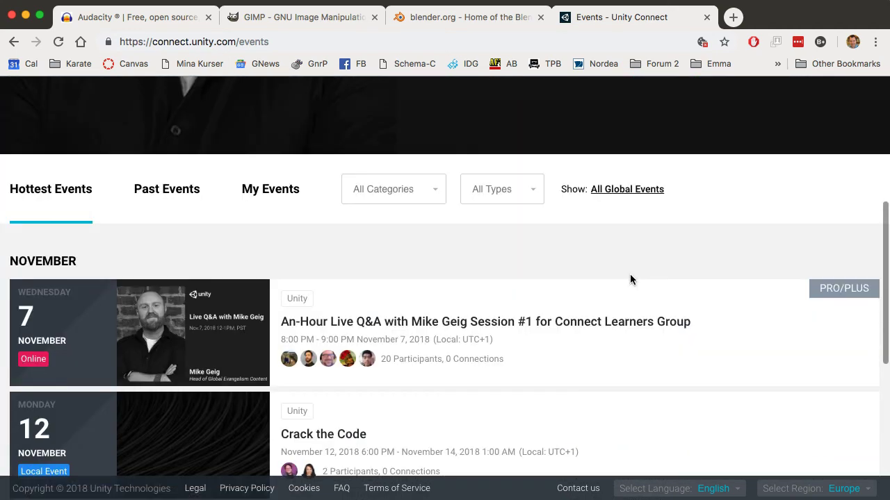
scroll(630, 280, "down", 1)
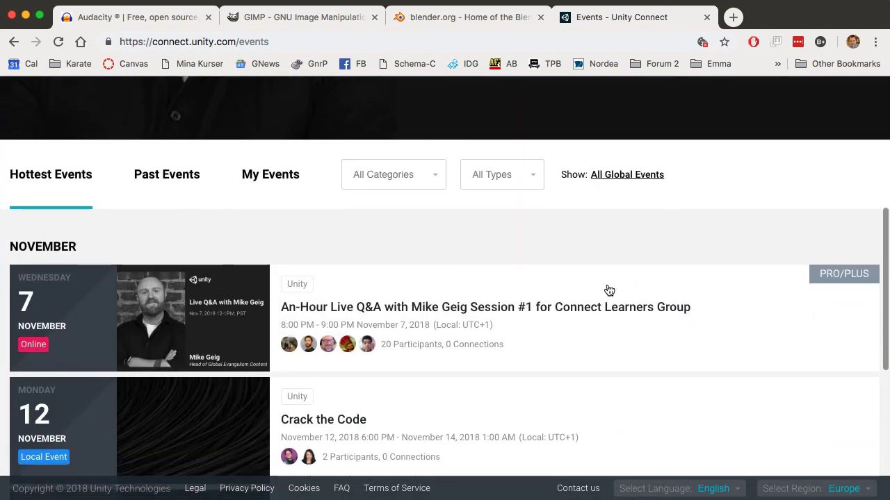
scroll(594, 289, "down", 1)
scroll(594, 289, "down", 1)
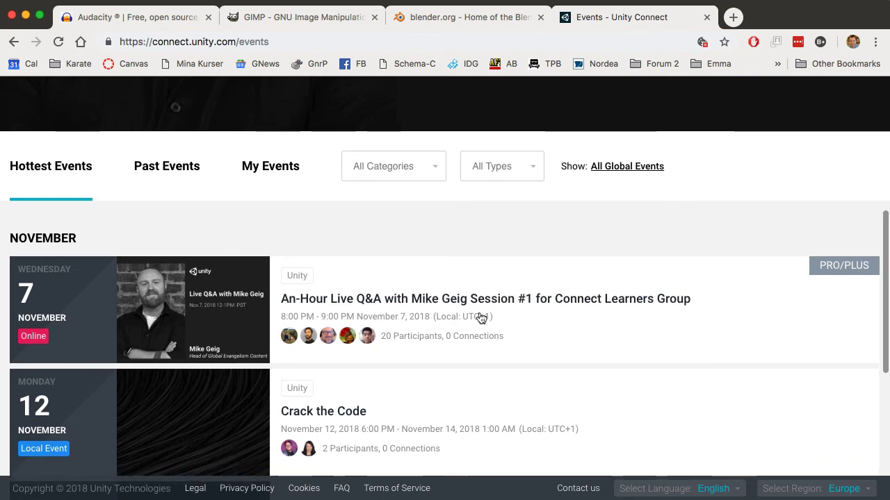
scroll(98, 325, "down", 2)
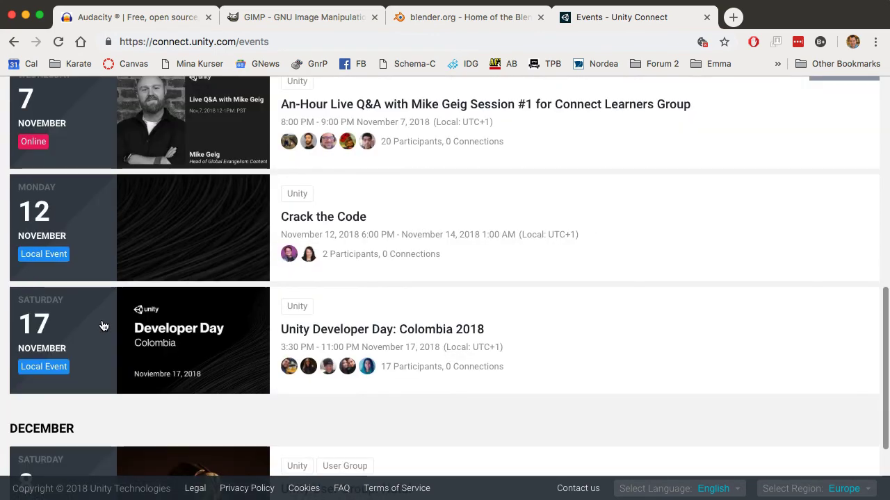
scroll(97, 330, "down", 2)
scroll(95, 329, "down", 1)
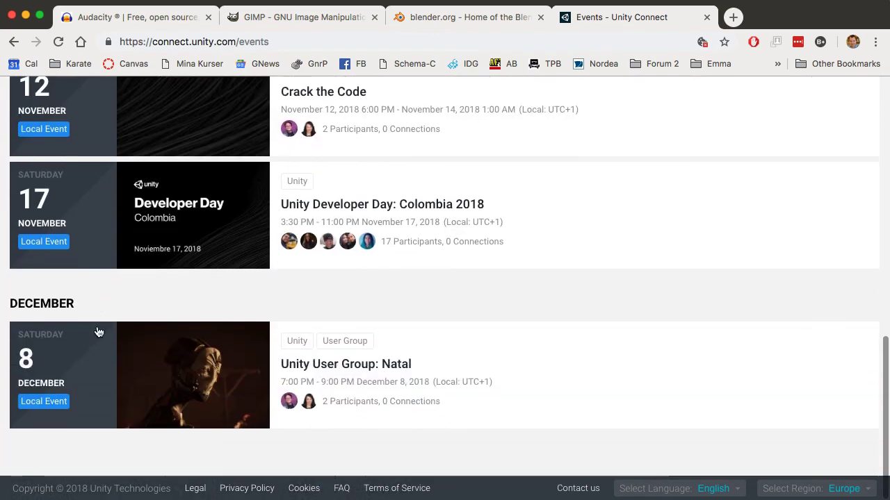
scroll(130, 327, "up", 10)
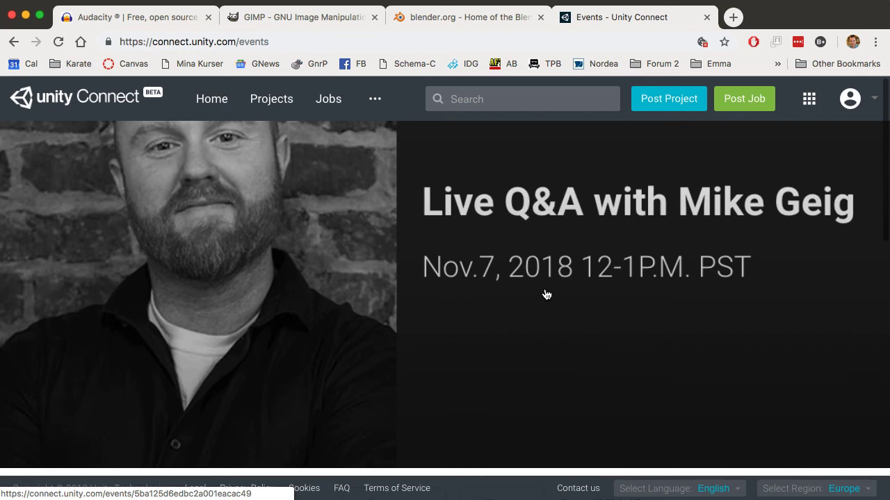
left_click(11, 43)
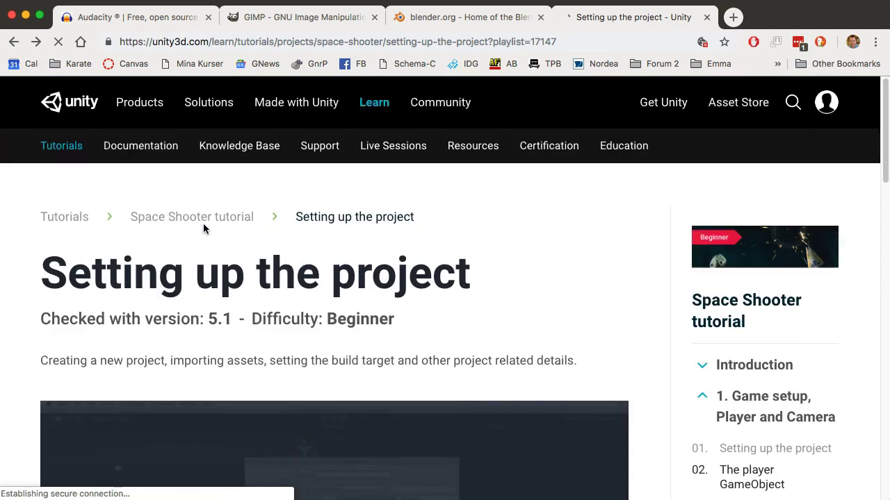
Step: Read the manual's Audio Profiler page under Audio, then switch to the 2018.2 Scripting API welcome page
left_click(160, 157)
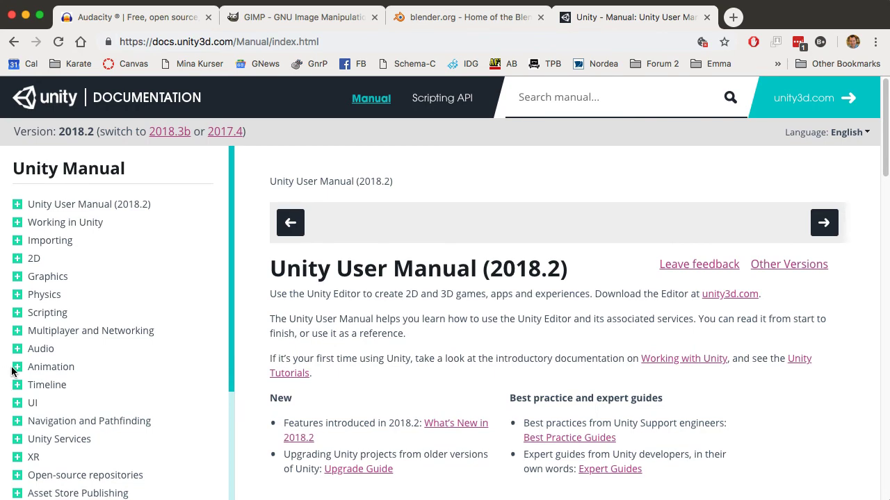
left_click(18, 351)
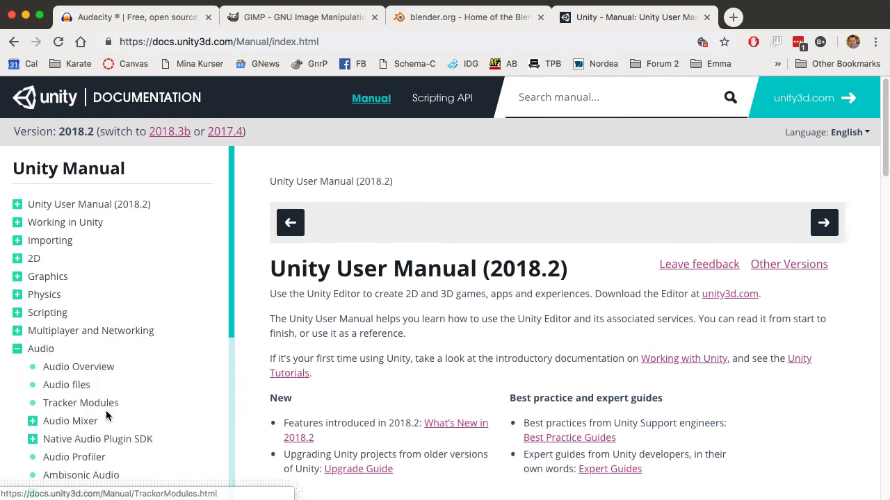
scroll(69, 417, "down", 5)
scroll(105, 375, "down", 3)
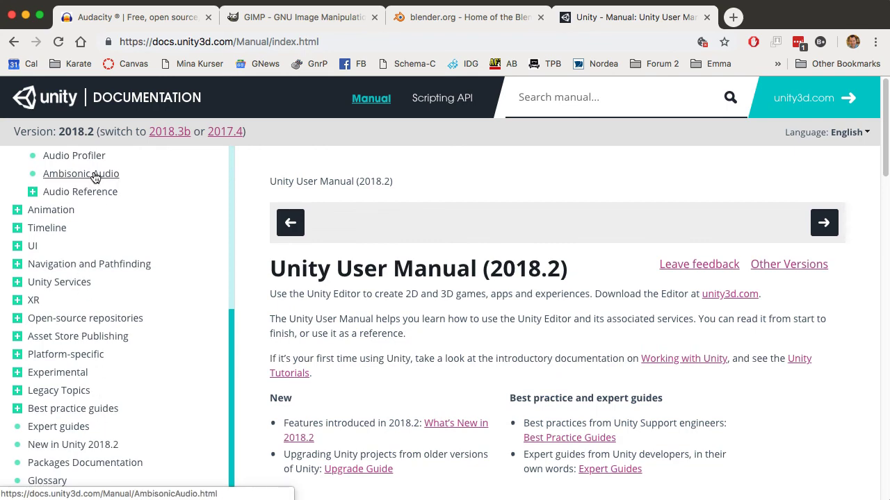
left_click(79, 156)
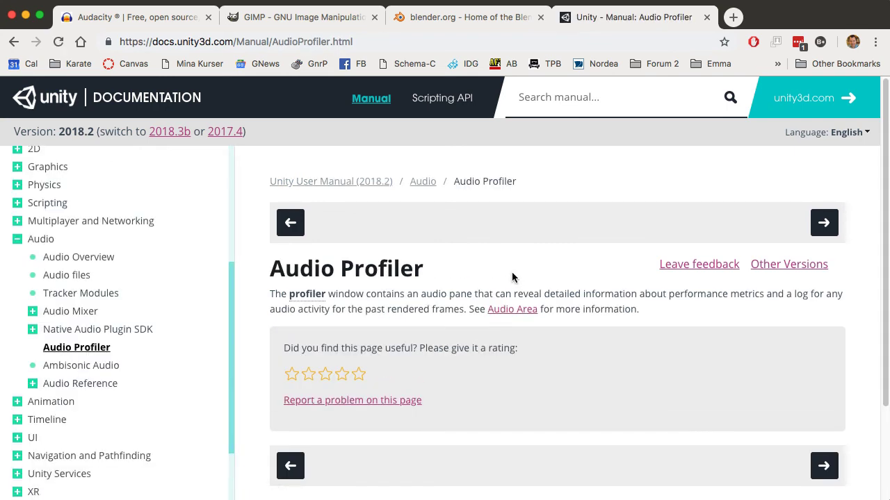
scroll(564, 341, "down", 3)
scroll(563, 342, "up", 3)
left_click(449, 102)
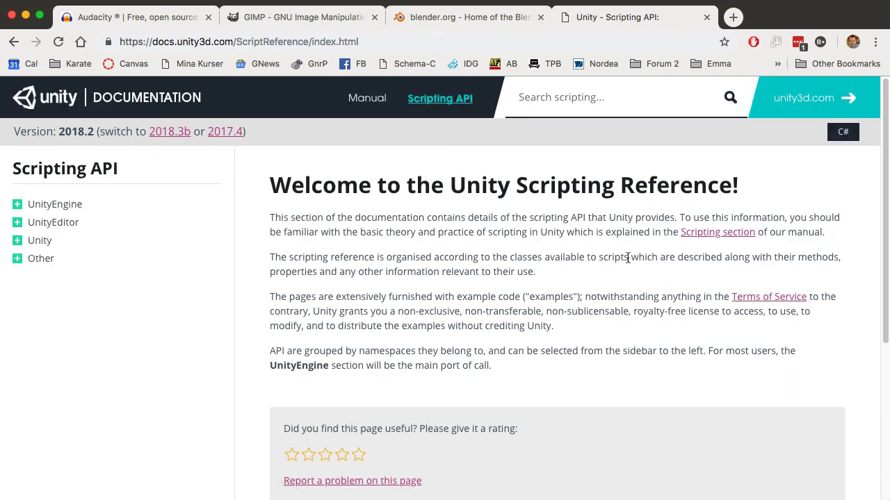
Step: Drill through Unity > UnityEditor > UnityEditor.Animations classes to AnimatorState and open its motion property reference
left_click(17, 240)
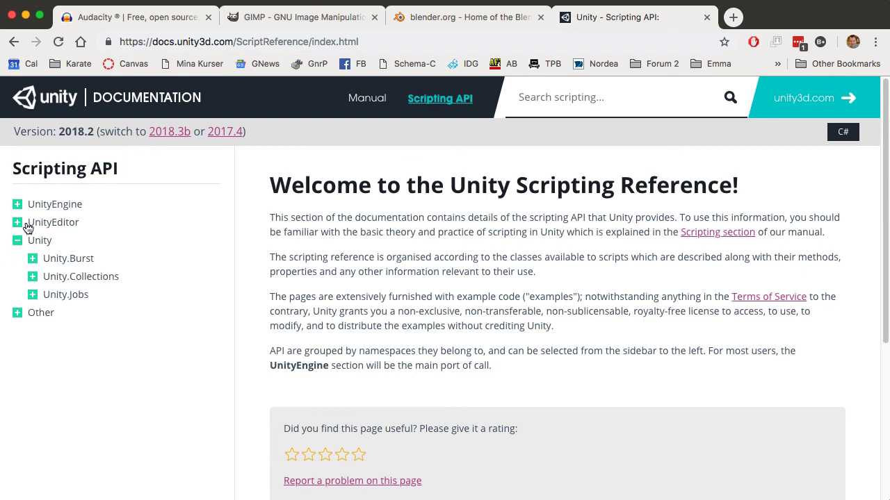
left_click(18, 222)
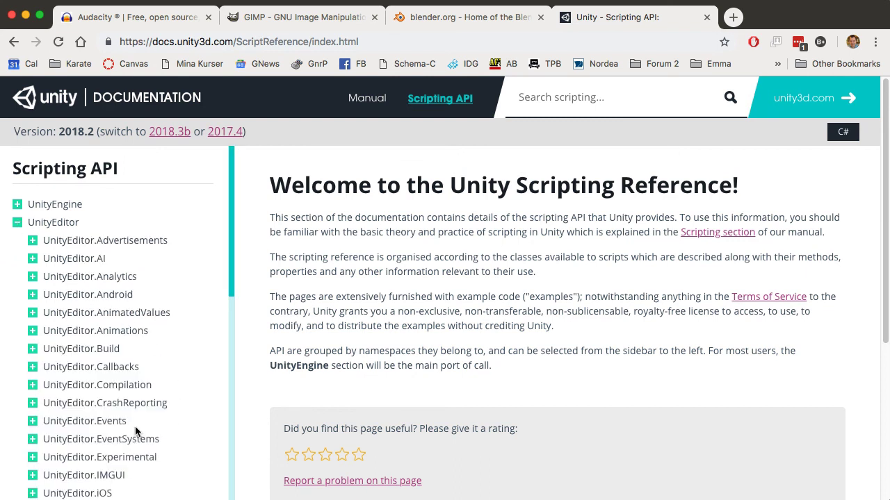
left_click(112, 336)
left_click(61, 350)
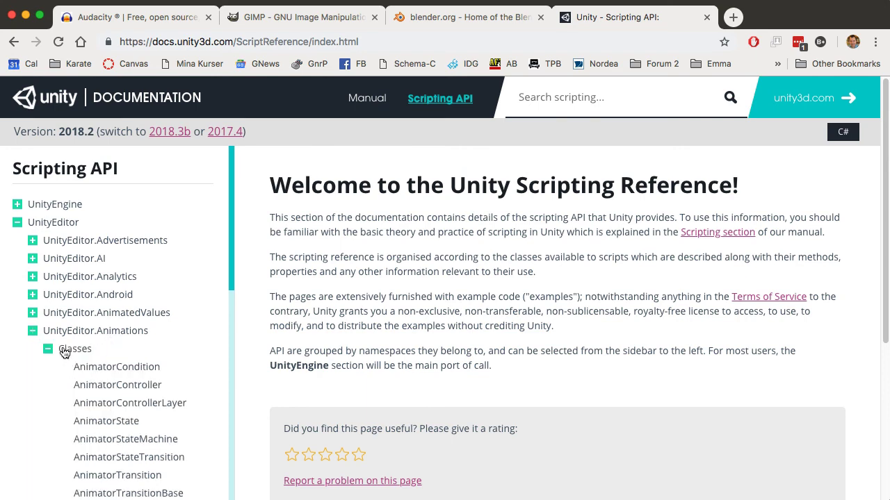
left_click(122, 422)
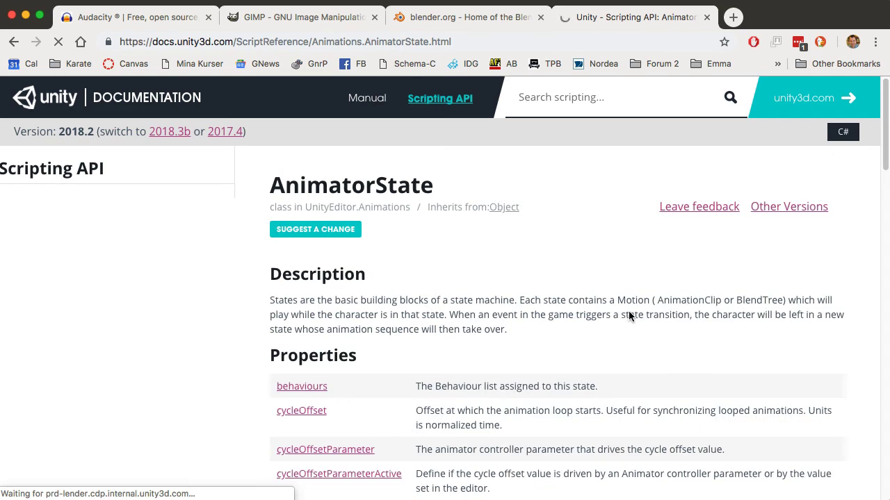
scroll(633, 313, "down", 2)
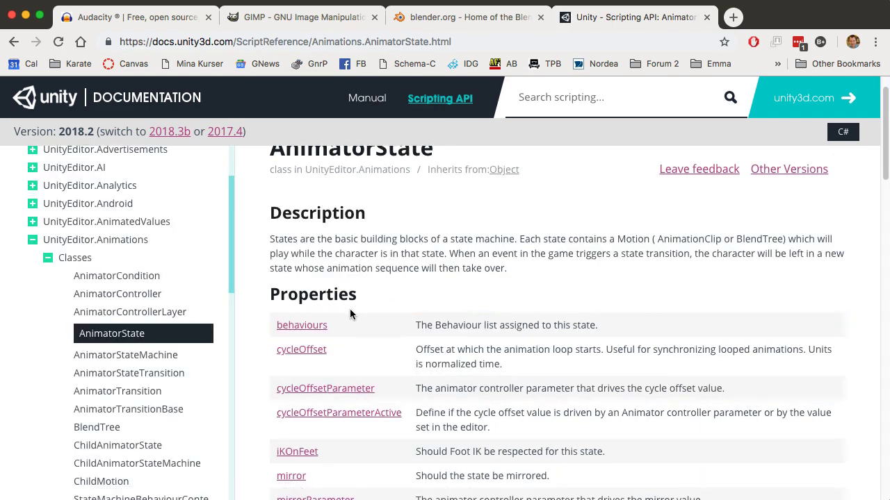
scroll(475, 404, "down", 1)
scroll(473, 403, "down", 5)
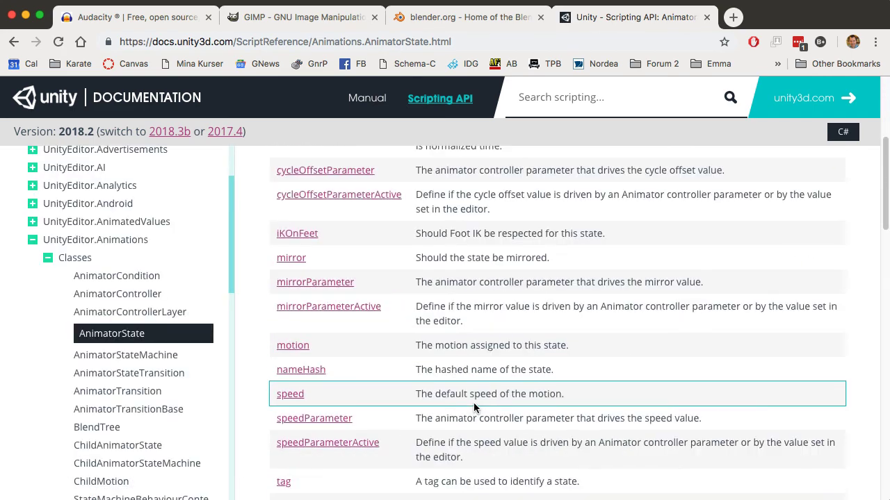
left_click(313, 348)
left_click(316, 348)
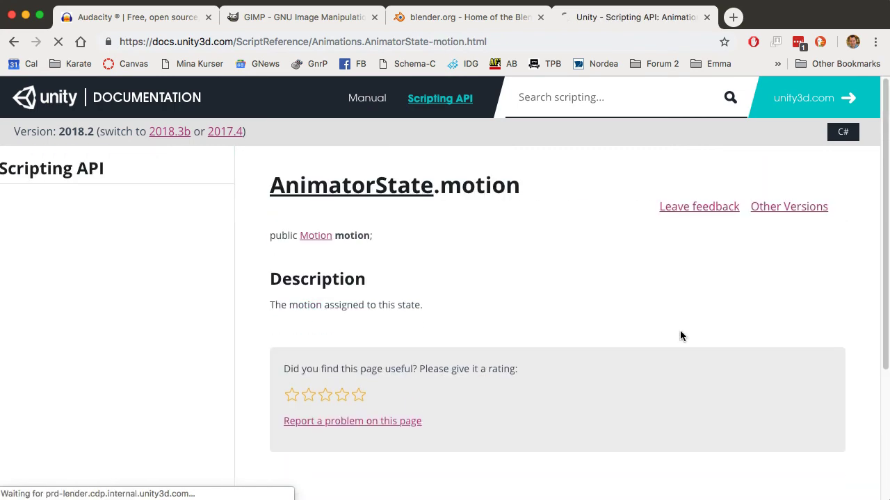
scroll(679, 334, "down", 5)
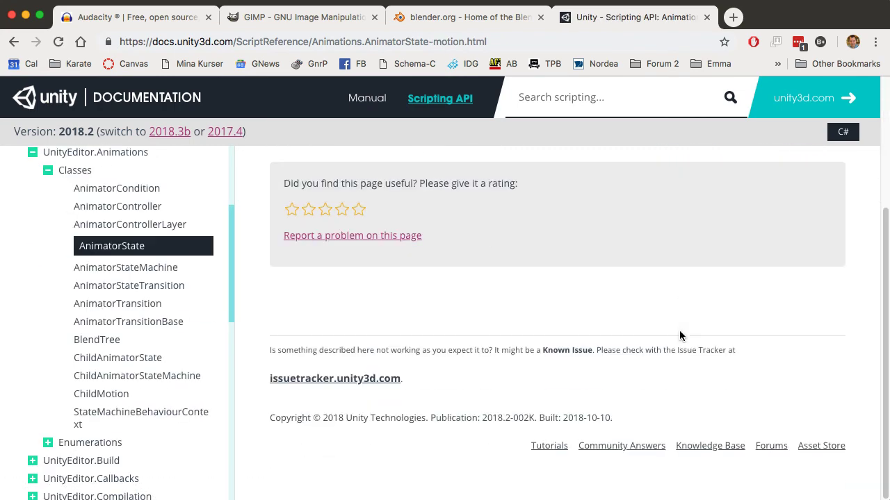
scroll(680, 333, "up", 5)
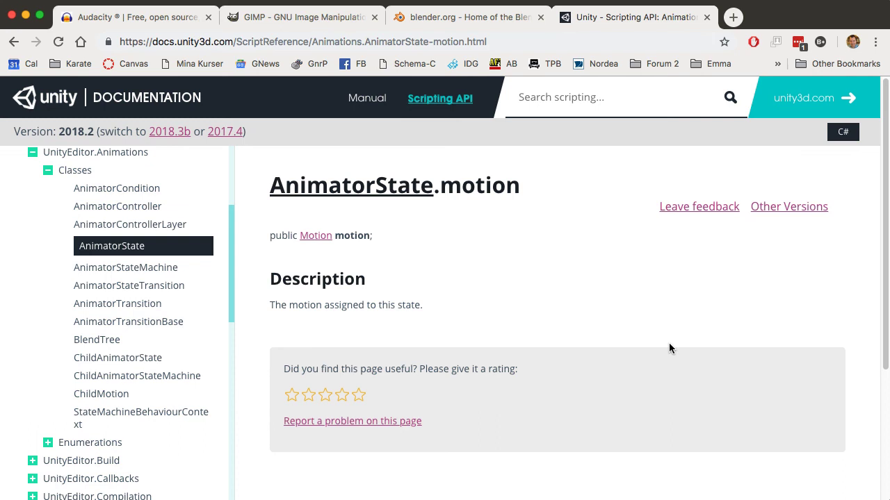
Step: Load unity3dstudent.com in a fresh browser tab
left_click(735, 19)
type("uni")
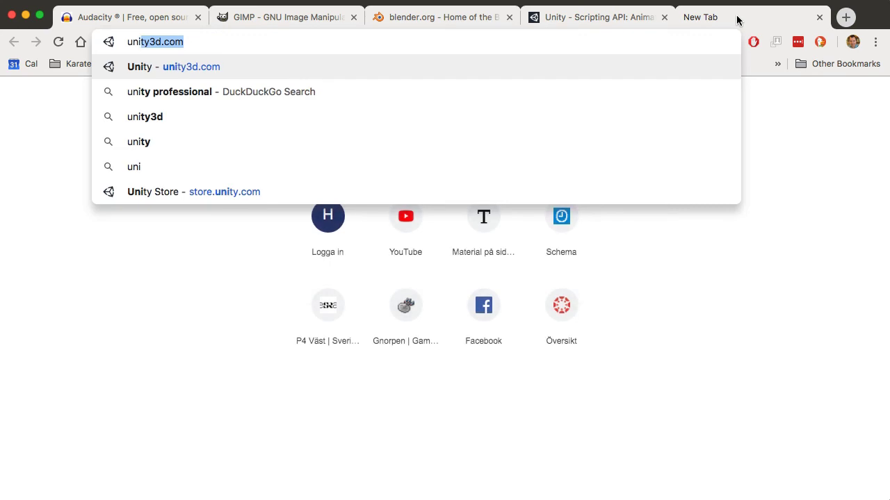
type("ty3d")
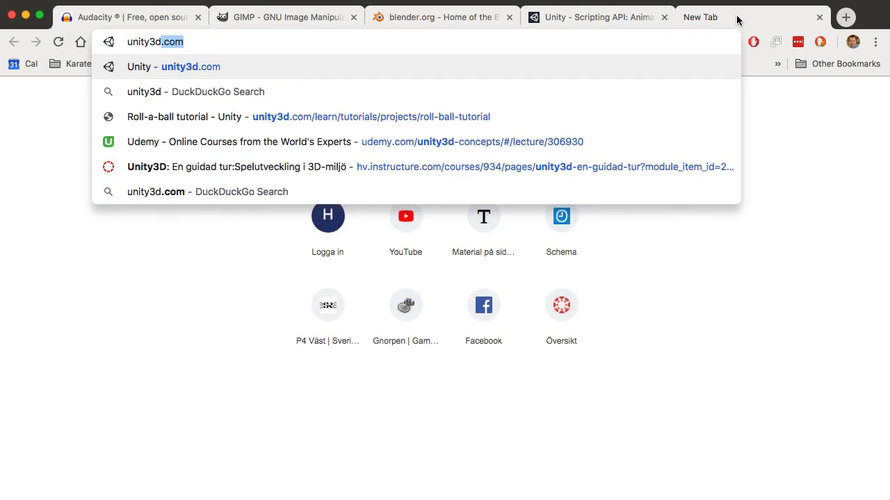
type("student")
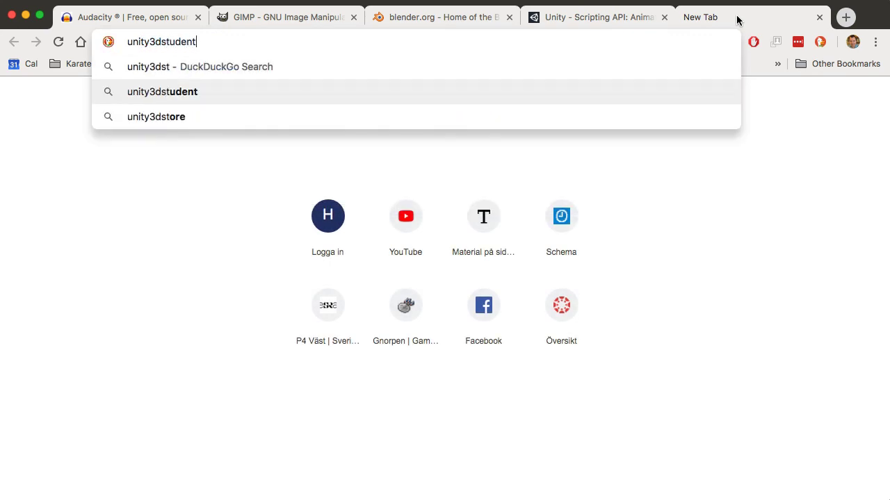
type(".com")
key("Return")
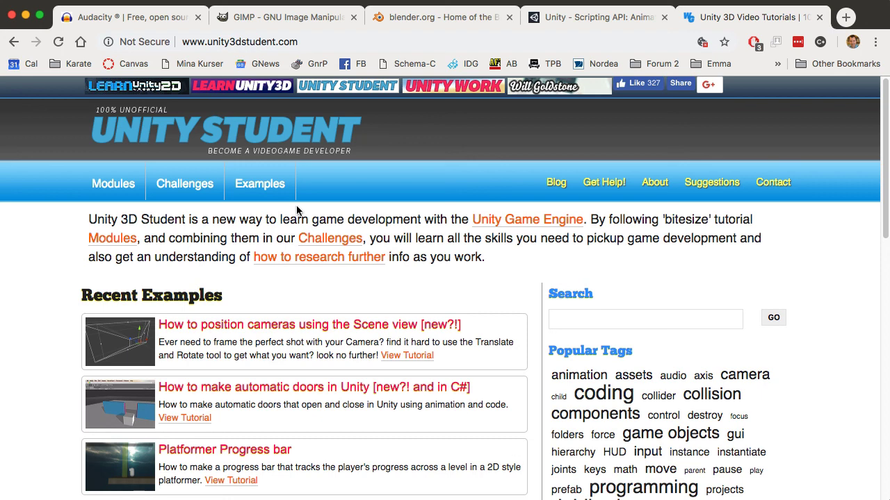
Step: Glance over the Audacity, GIMP and Blender tabs, then return to the AnimatorState.motion Scripting API tab
left_click(137, 16)
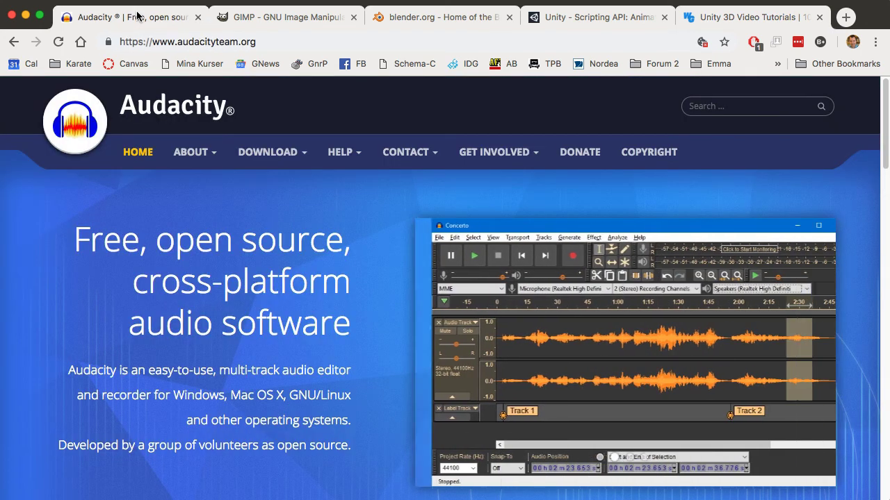
left_click(300, 22)
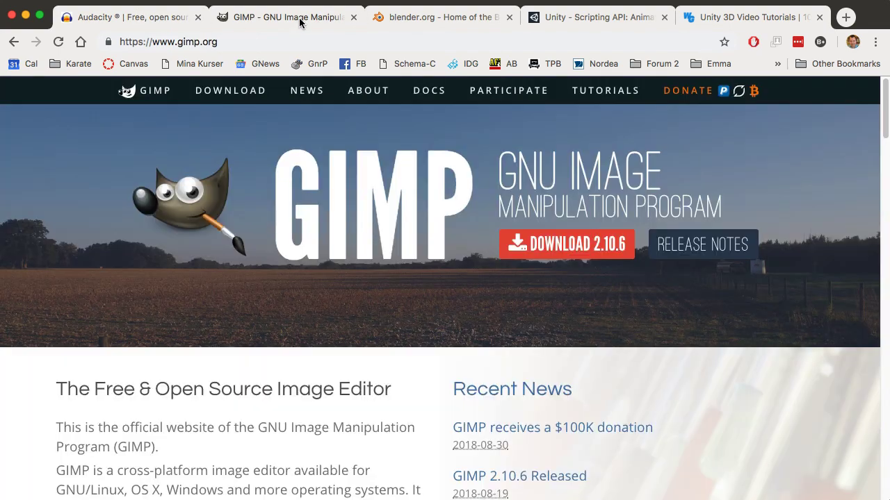
left_click(455, 23)
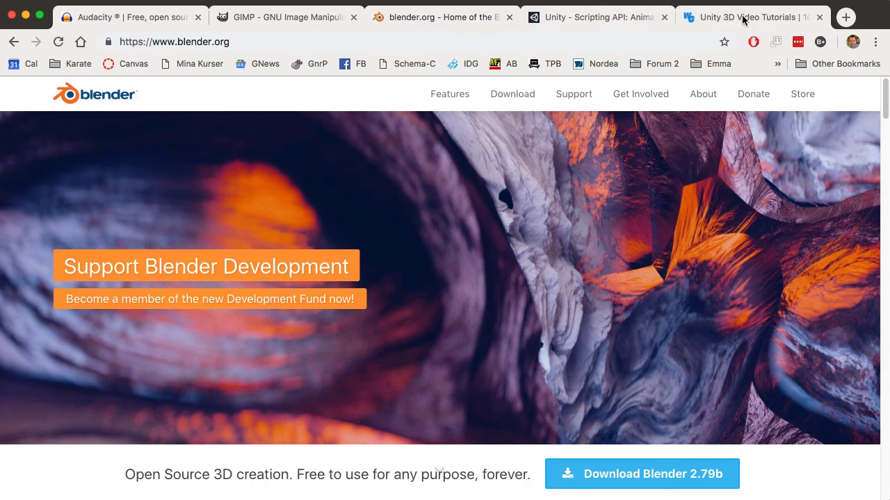
left_click(595, 20)
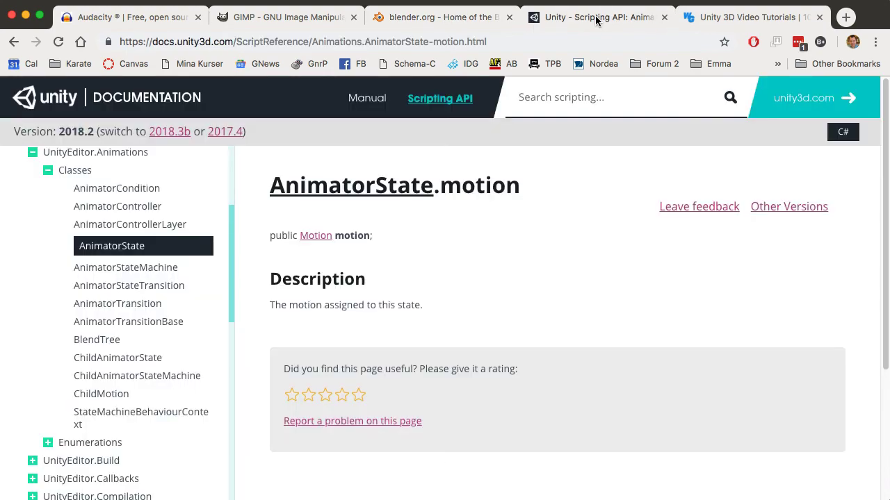